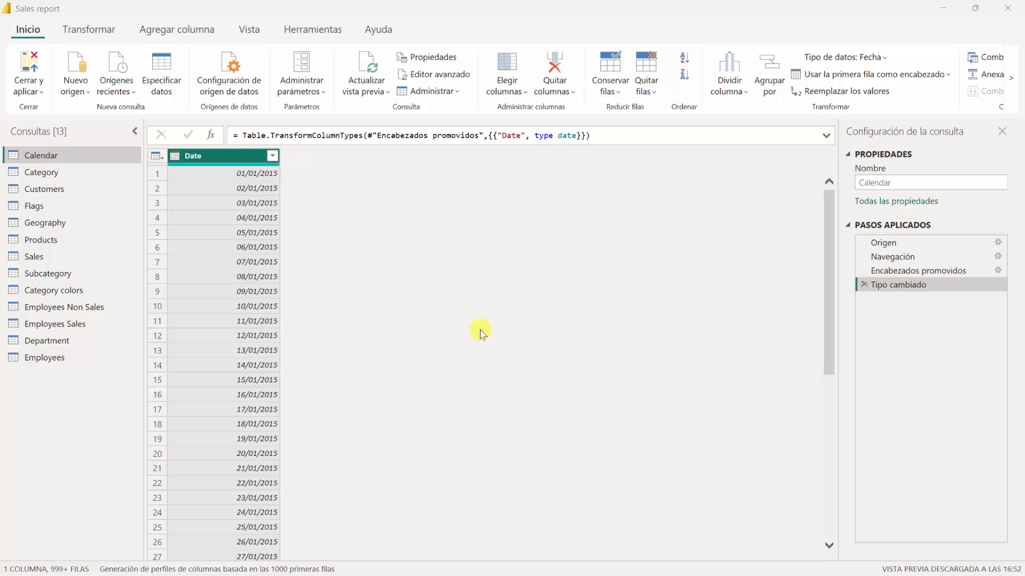
Examine the load and refresh options of the Employees, Employees Non Sales and Employees Sales queries, and return to the report with changes applied
{"action": "left_click", "coordinate": [50, 362]}
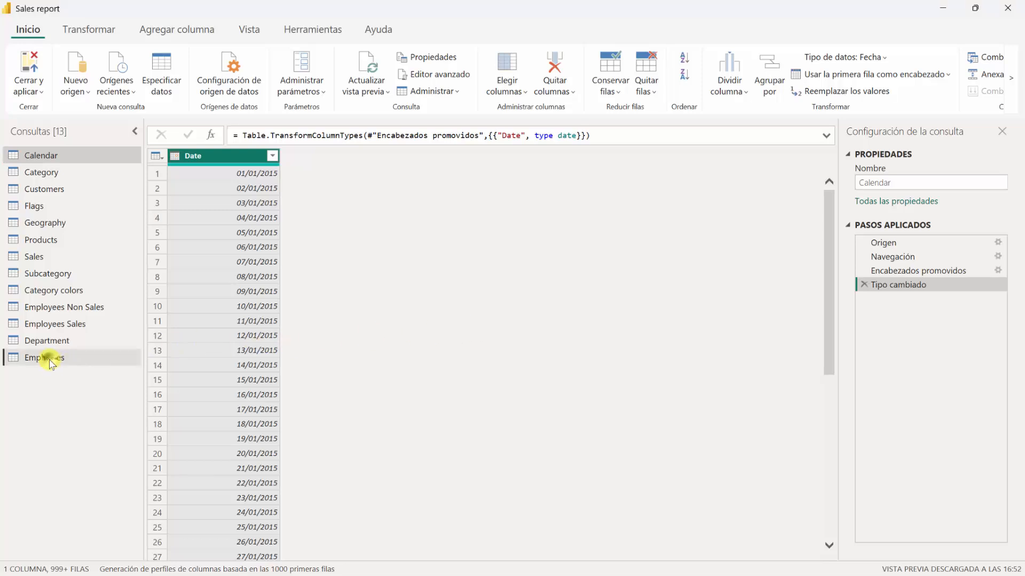
{"action": "right_click", "coordinate": [51, 362]}
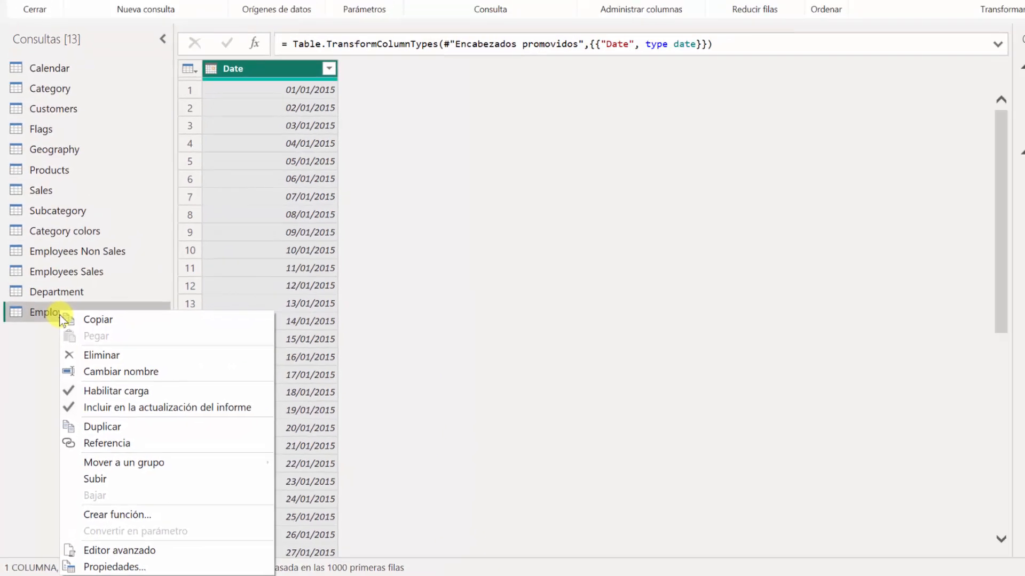
{"action": "key", "text": "Escape"}
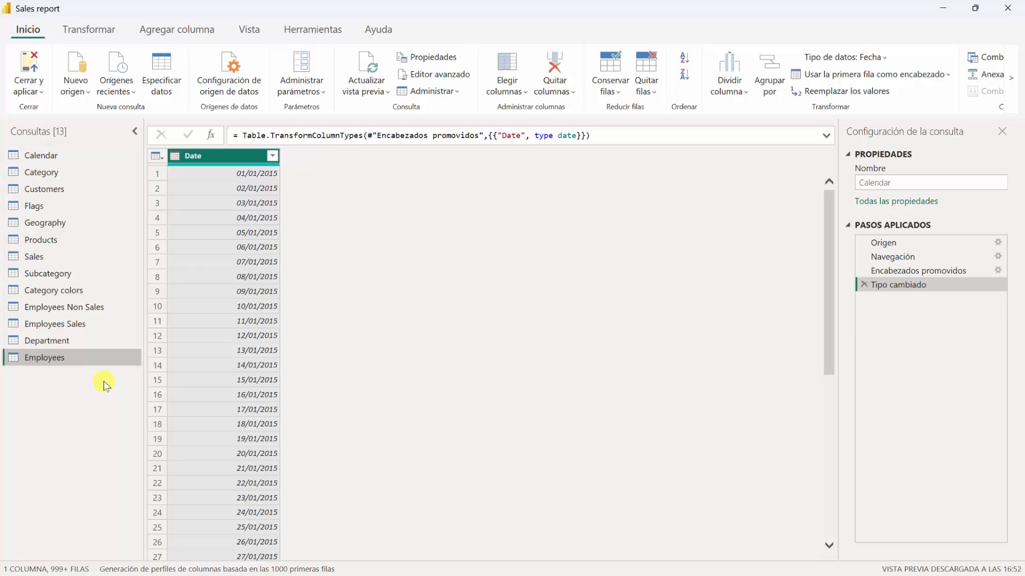
{"action": "right_click", "coordinate": [67, 307]}
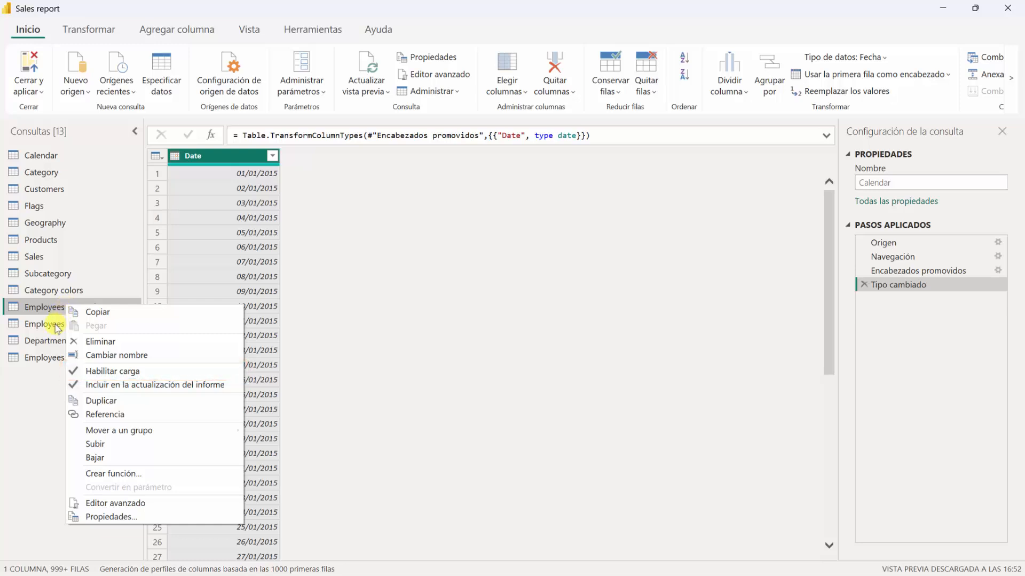
{"action": "right_click", "coordinate": [56, 325]}
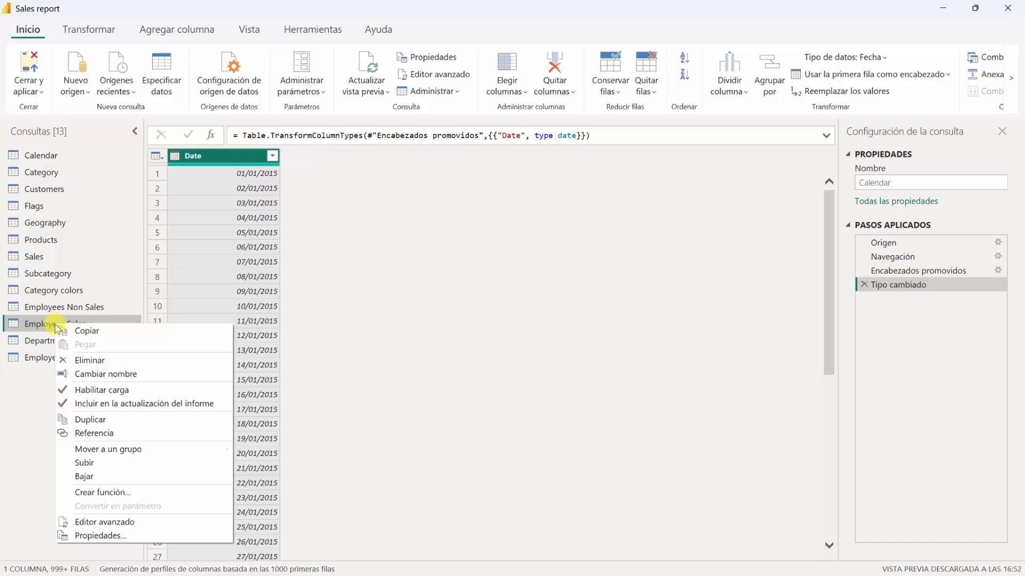
{"action": "right_click", "coordinate": [42, 358]}
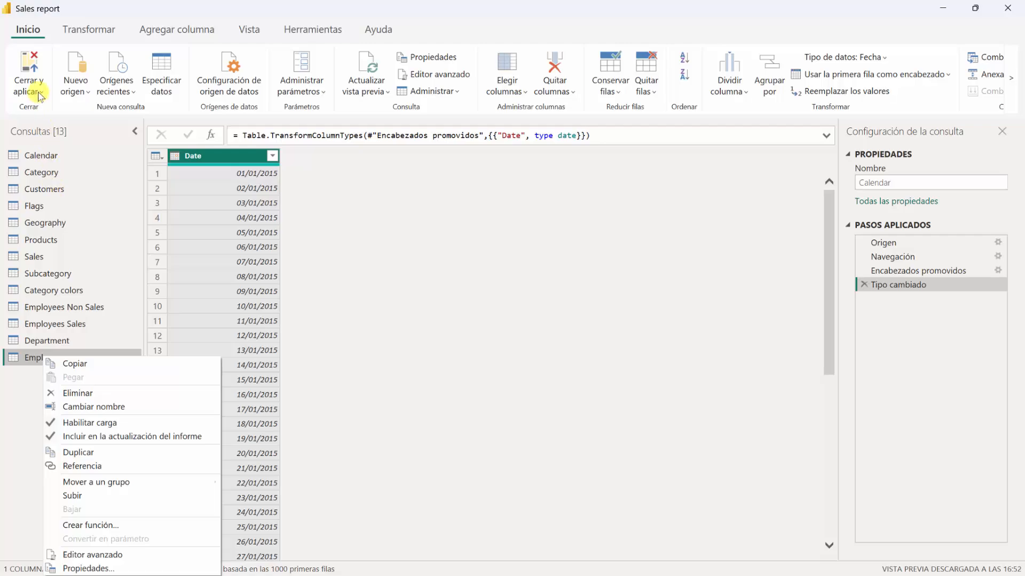
{"action": "left_click", "coordinate": [29, 72]}
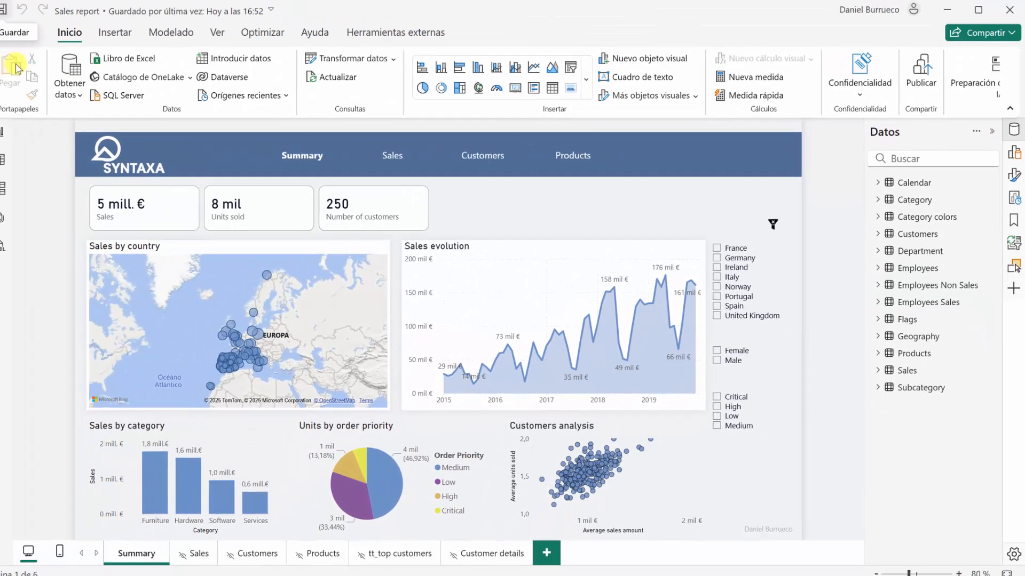
In the Power Query Editor, disable loading for Employees Non Sales and Employees Sales, and apply the changes to the report
{"action": "left_click", "coordinate": [345, 61]}
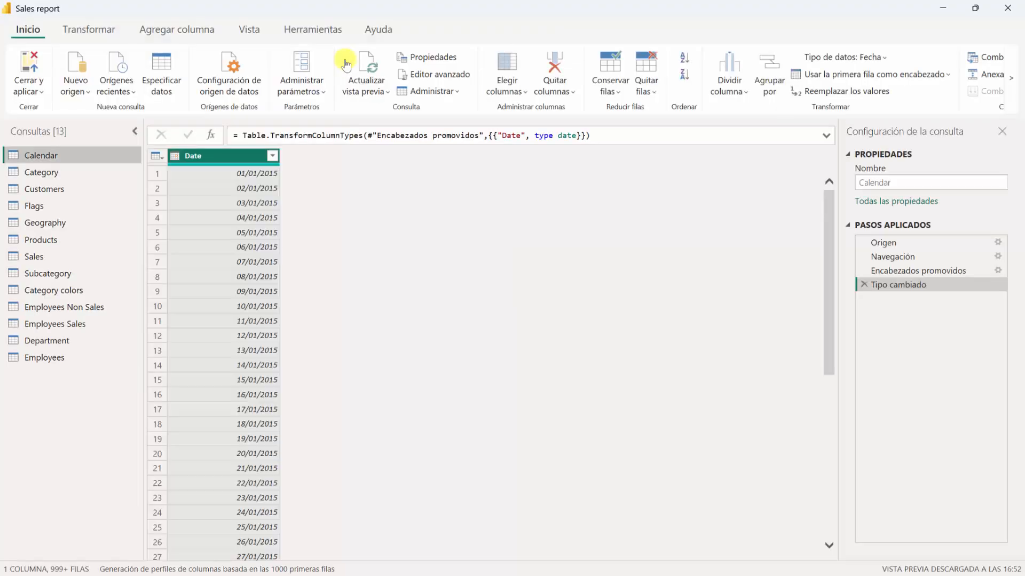
{"action": "right_click", "coordinate": [43, 309]}
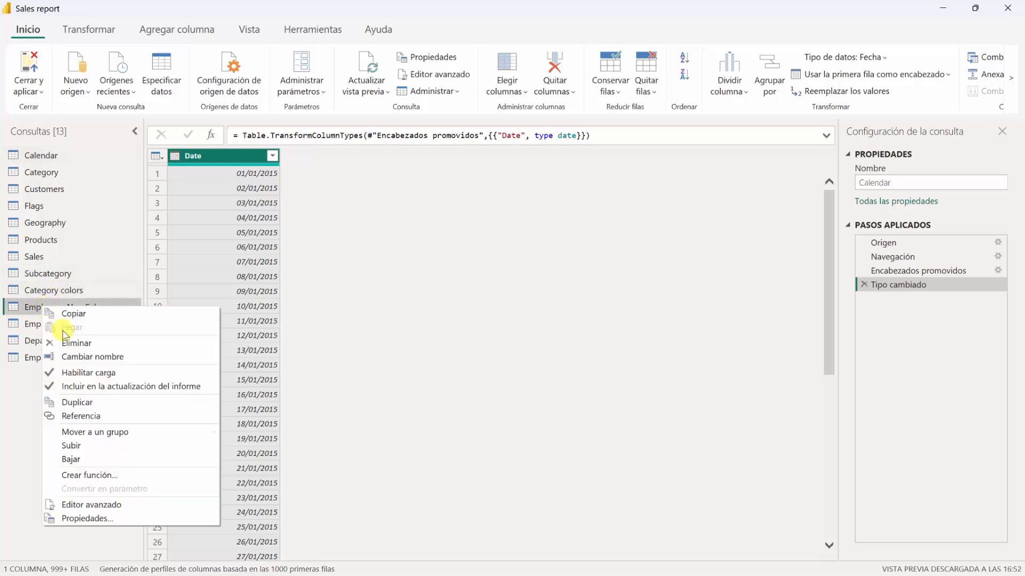
{"action": "left_click", "coordinate": [86, 373]}
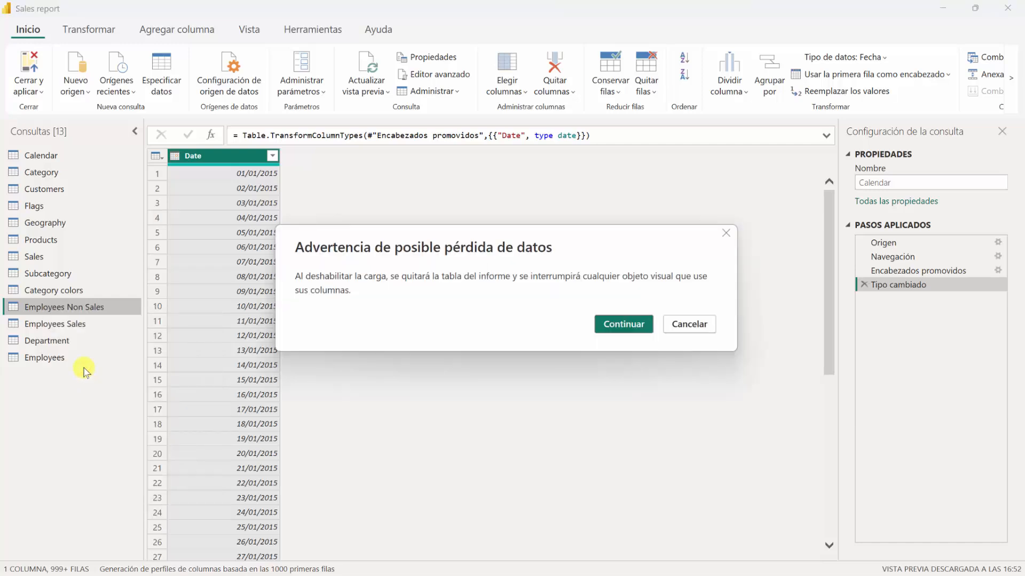
{"action": "left_click", "coordinate": [614, 324]}
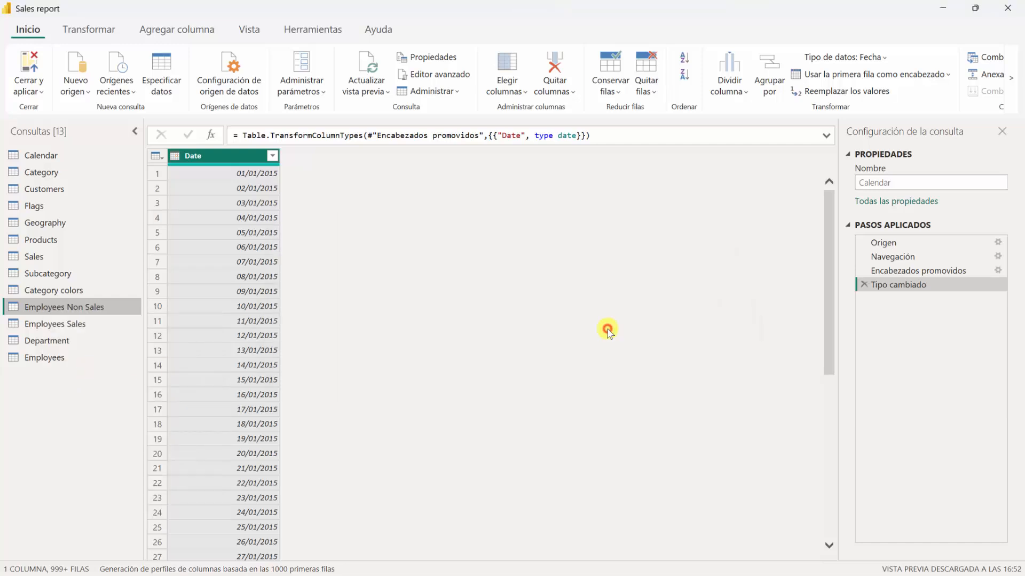
{"action": "right_click", "coordinate": [80, 326]}
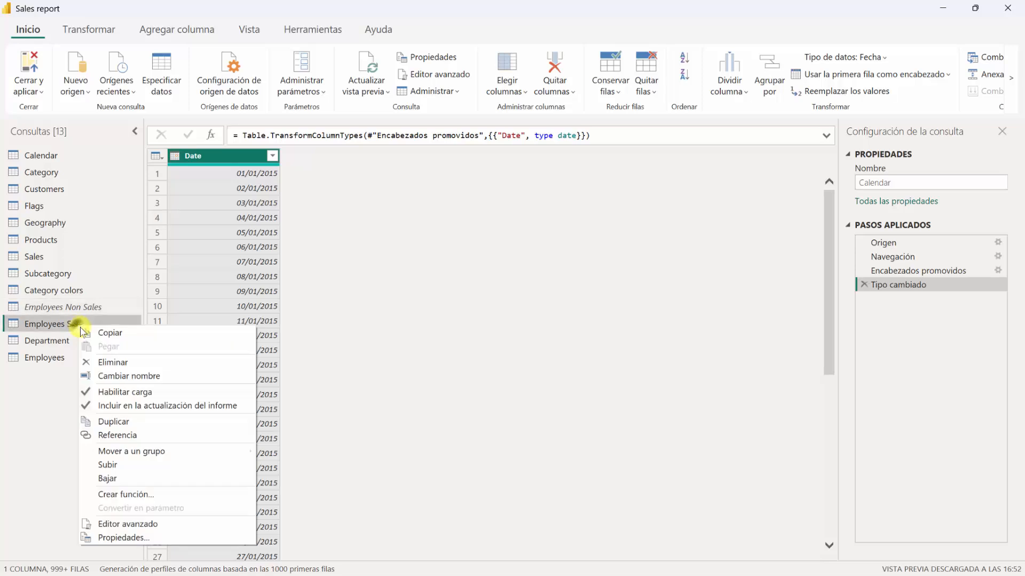
{"action": "left_click", "coordinate": [121, 393]}
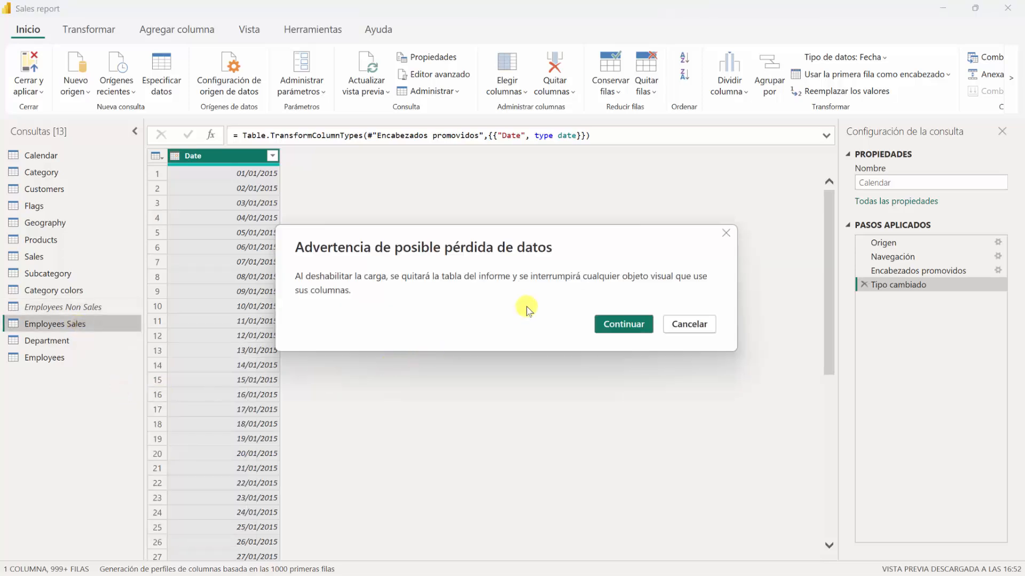
{"action": "left_click", "coordinate": [614, 323]}
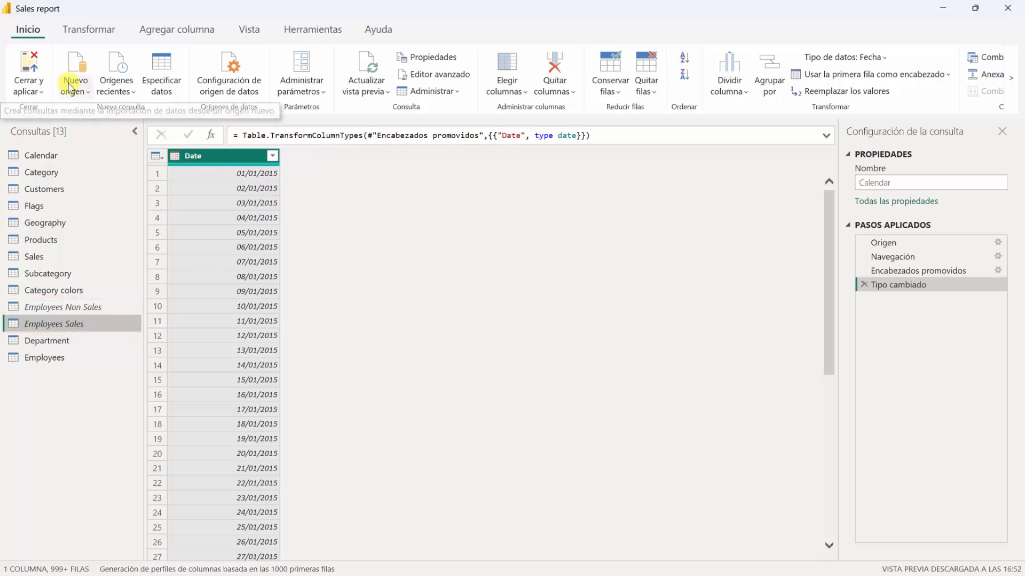
{"action": "left_click", "coordinate": [36, 68]}
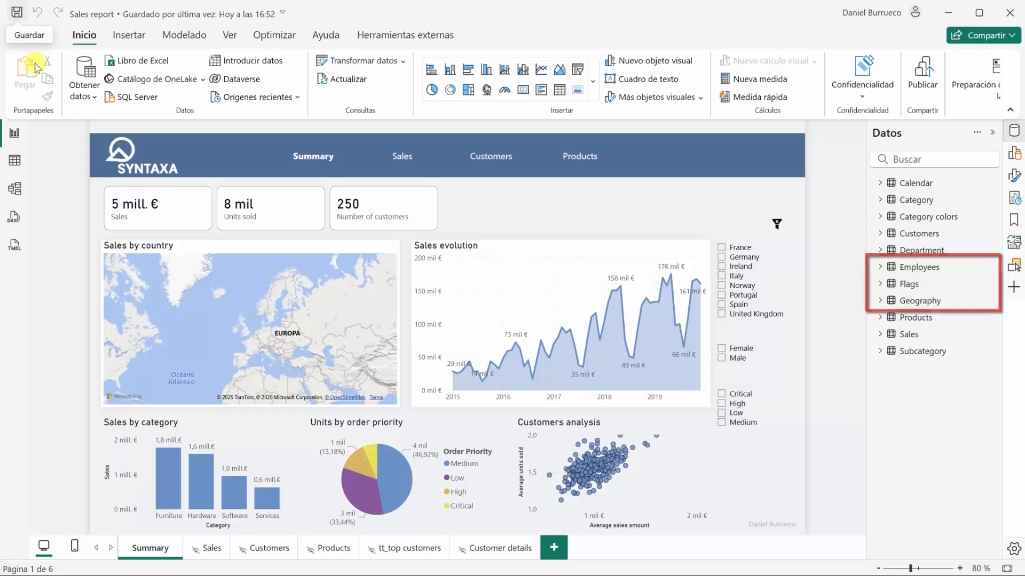
Reopen the Power Query Editor and disable loading for the Flags query, accepting the possible data loss
{"action": "left_click", "coordinate": [344, 60]}
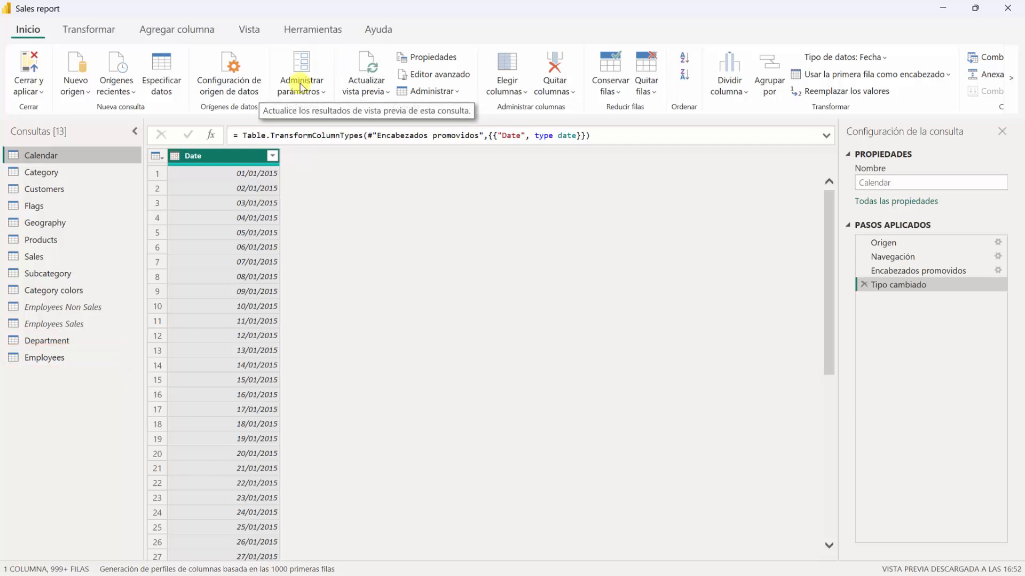
{"action": "right_click", "coordinate": [72, 207]}
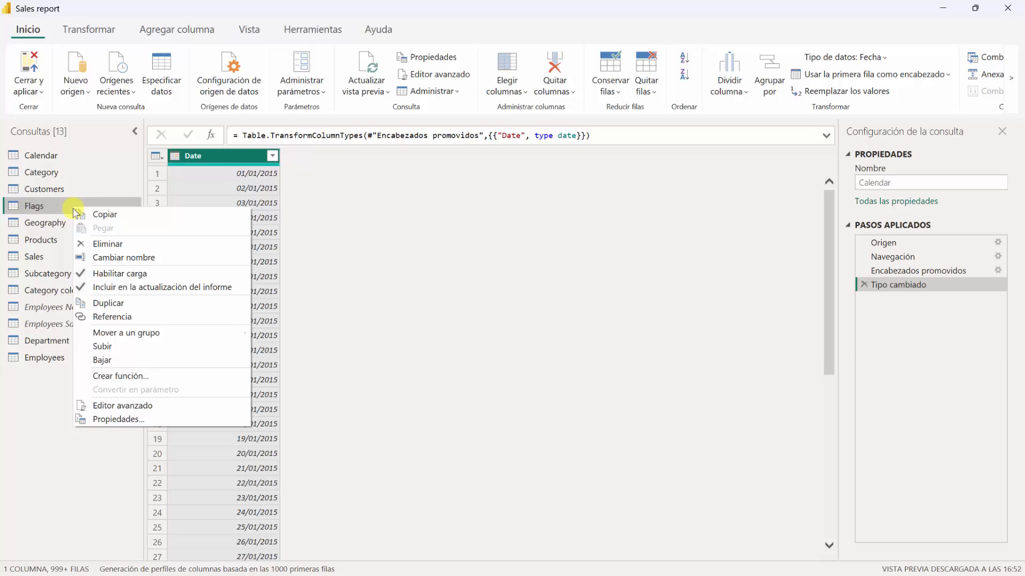
{"action": "left_click", "coordinate": [107, 272]}
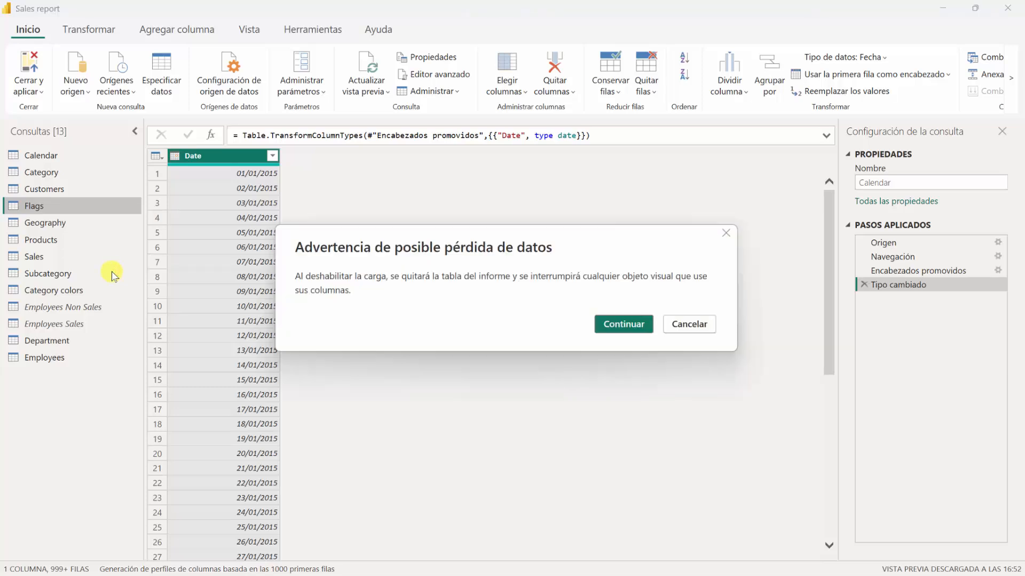
{"action": "left_click", "coordinate": [597, 326]}
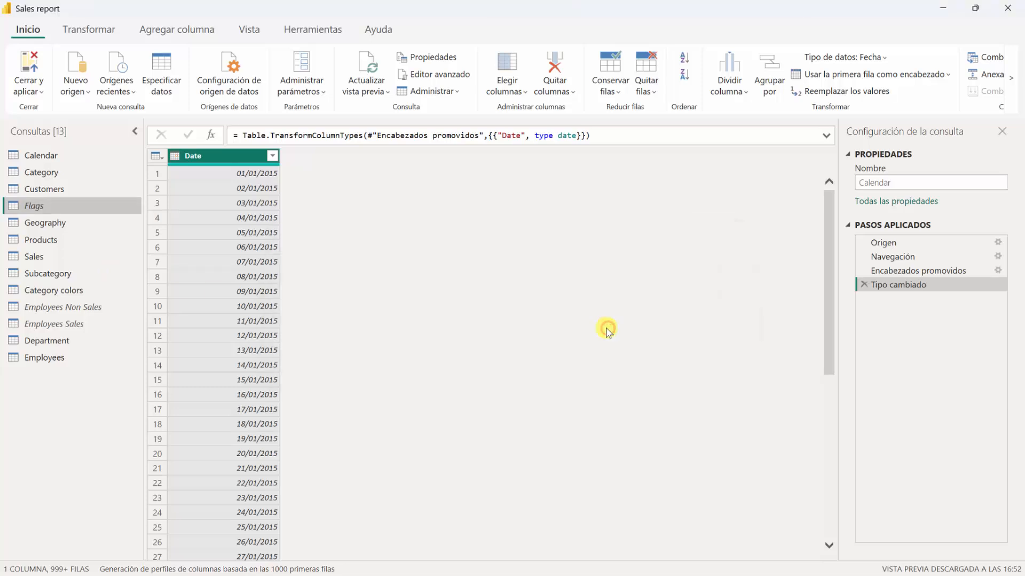
Re-enable loading for the Employees Non Sales query and disable it again, checking its report refresh option in each state
{"action": "right_click", "coordinate": [60, 356]}
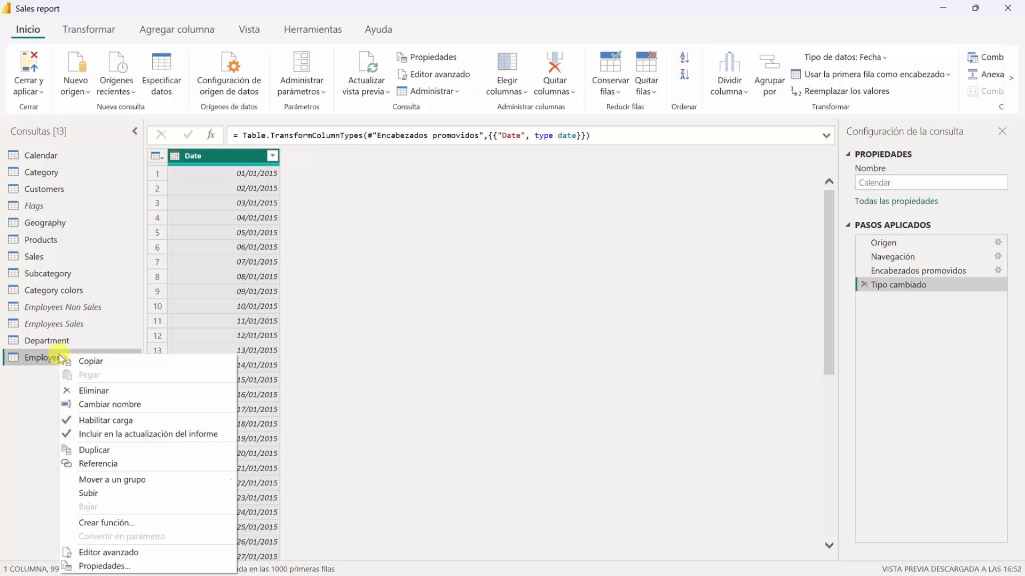
{"action": "right_click", "coordinate": [65, 307]}
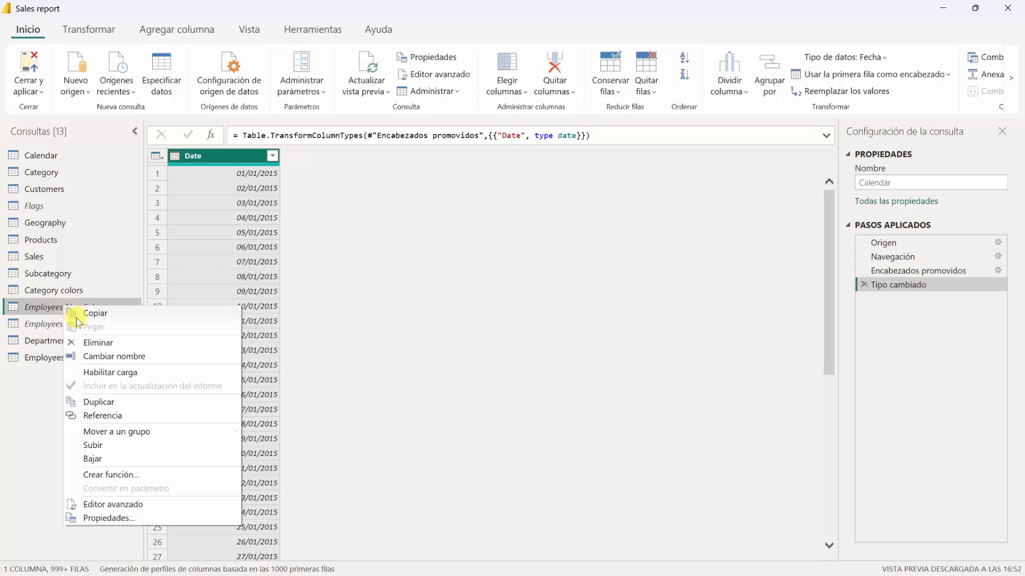
{"action": "left_click", "coordinate": [115, 372]}
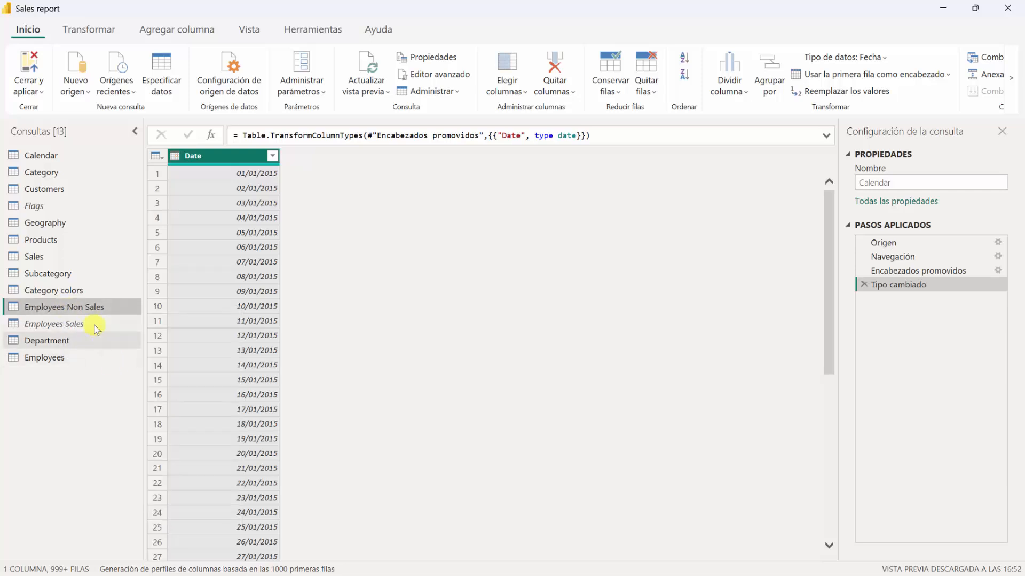
{"action": "right_click", "coordinate": [88, 308]}
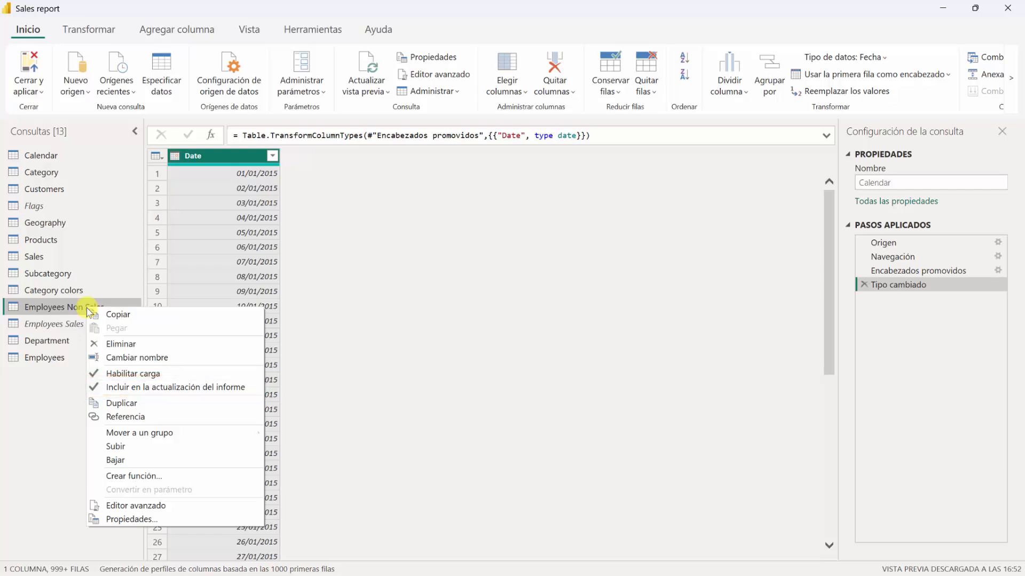
{"action": "left_click", "coordinate": [128, 374]}
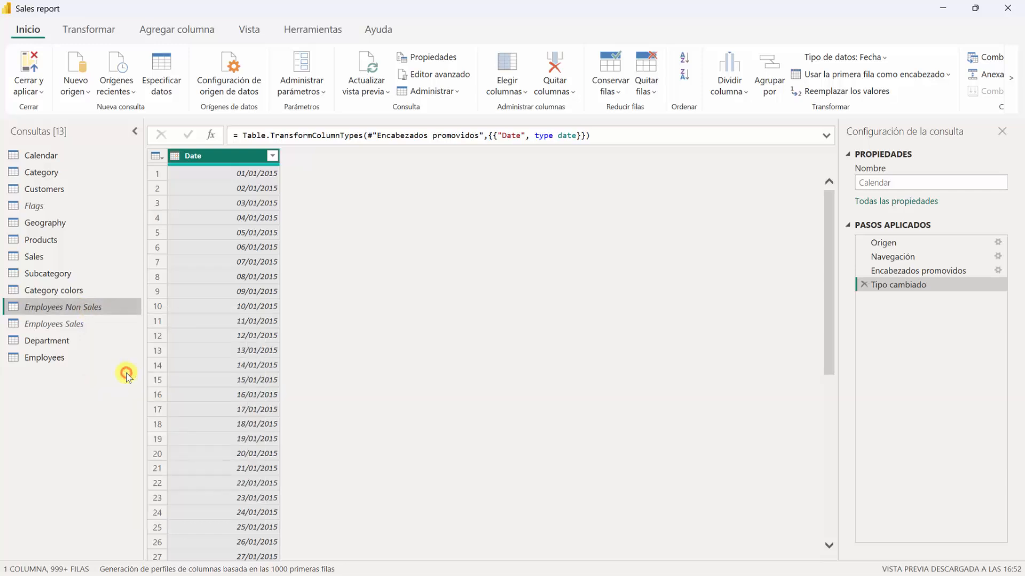
{"action": "right_click", "coordinate": [95, 309]}
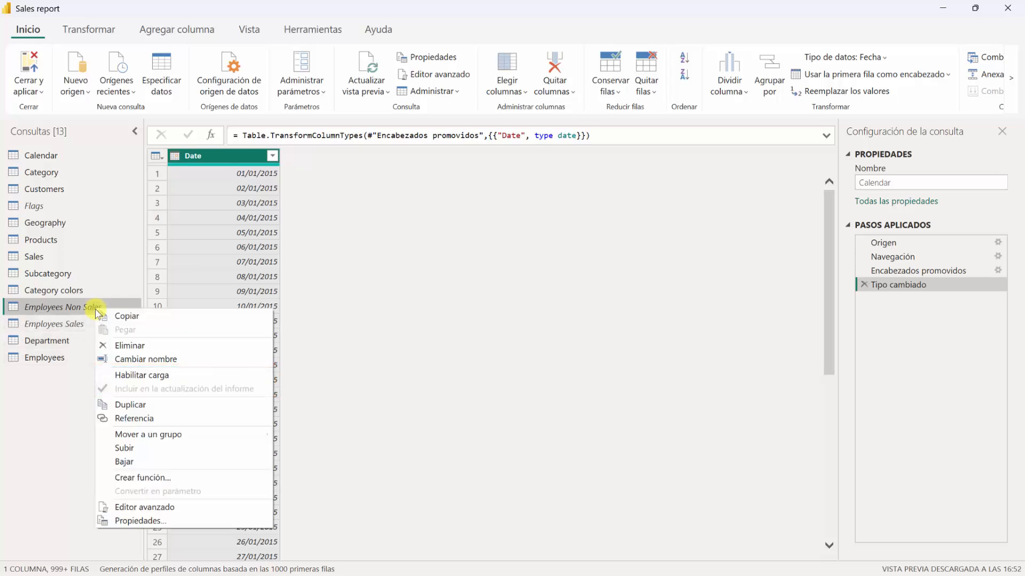
{"action": "key", "text": "Escape"}
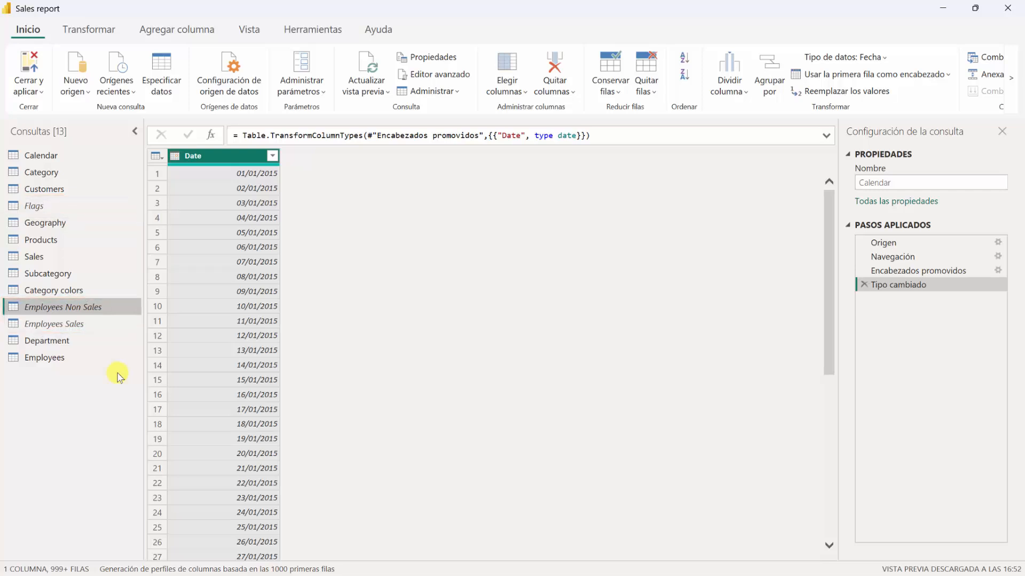
Move the Employees Non Sales query into a new group named Auxiliary queries and review the options available for that group
{"action": "right_click", "coordinate": [78, 308]}
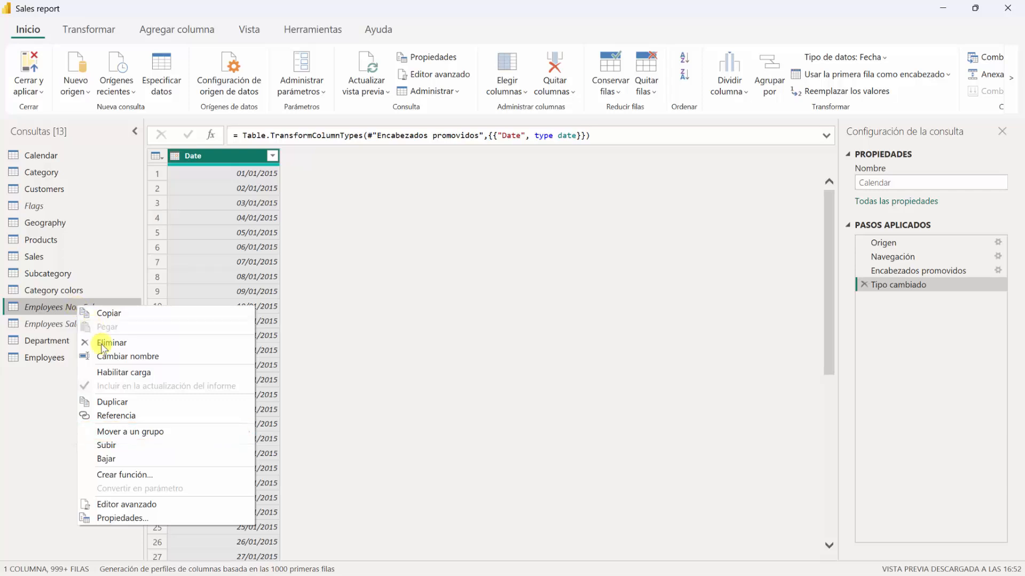
{"action": "mouse_move", "coordinate": [151, 431]}
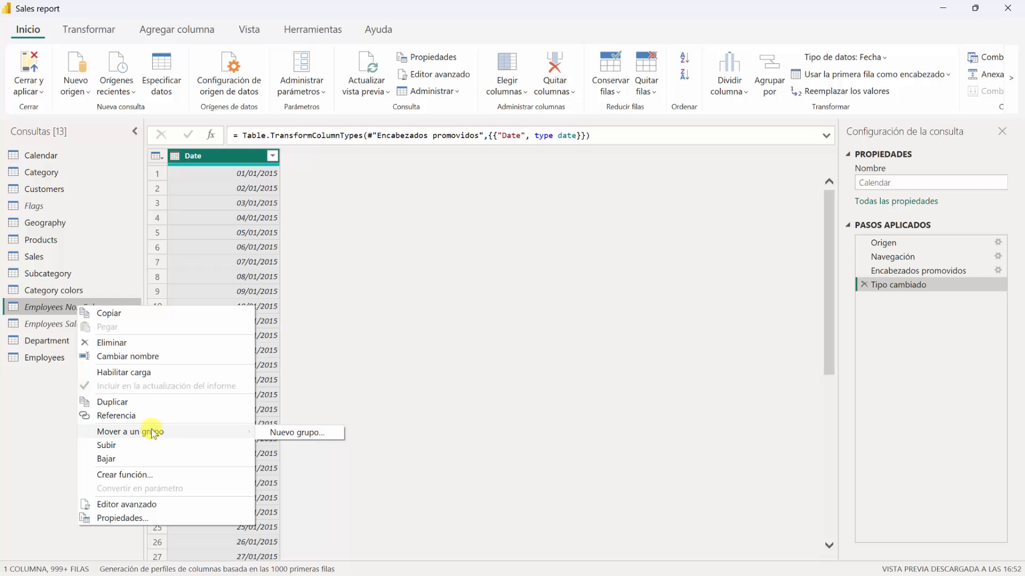
{"action": "left_click", "coordinate": [274, 433]}
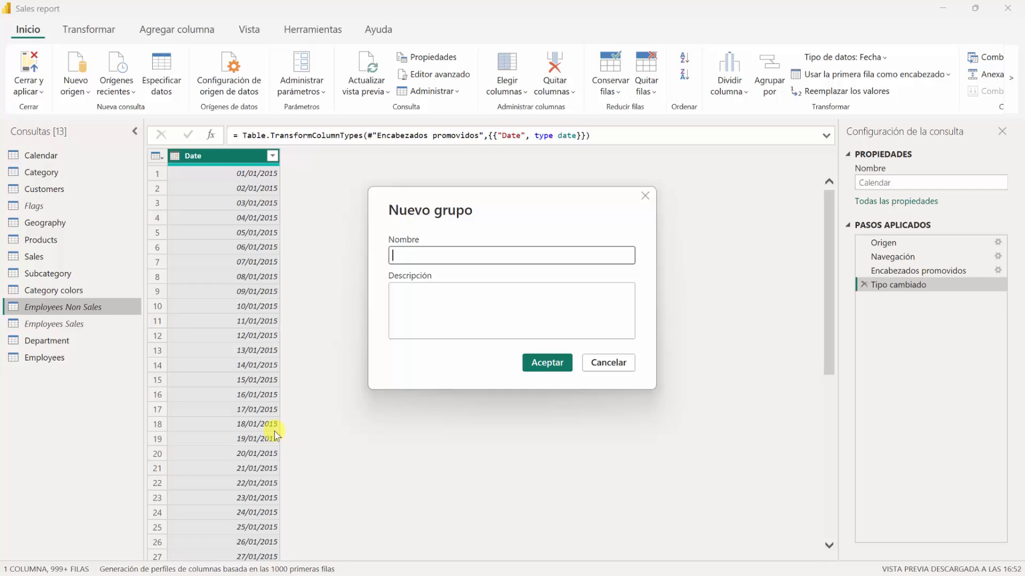
{"action": "type", "text": "Auxiliary qu"}
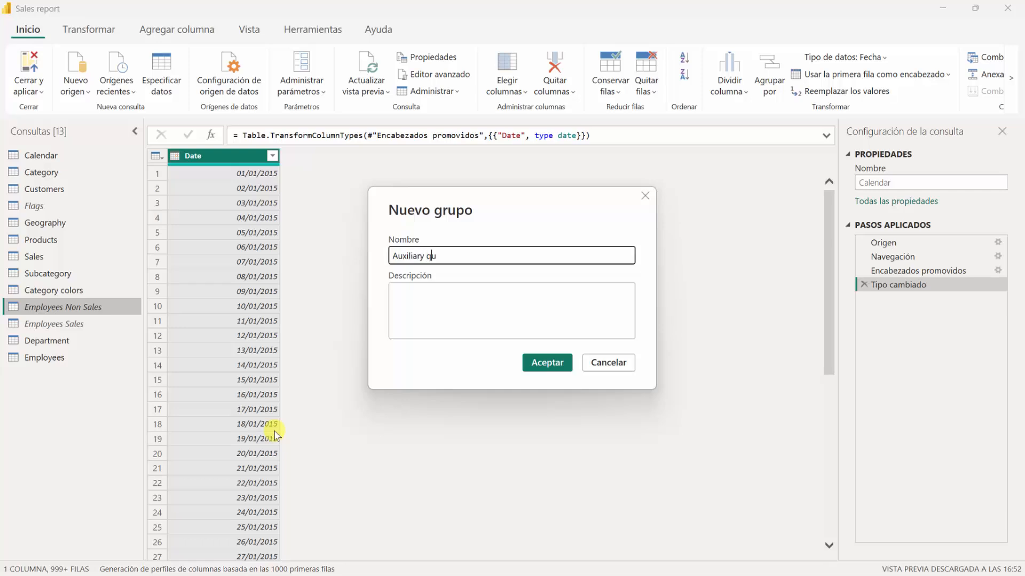
{"action": "type", "text": "eries"}
{"action": "left_click", "coordinate": [546, 362]}
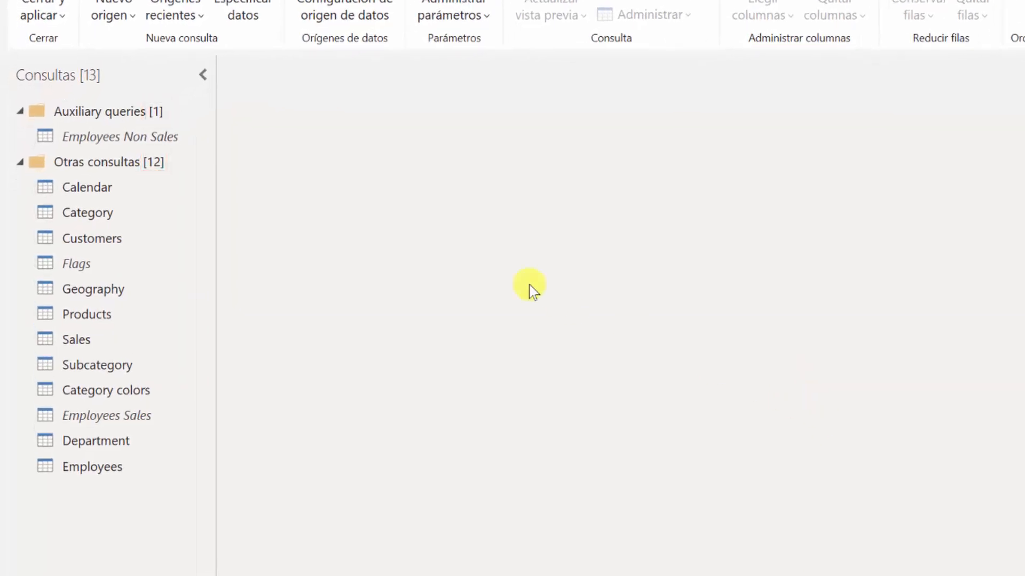
{"action": "right_click", "coordinate": [113, 118]}
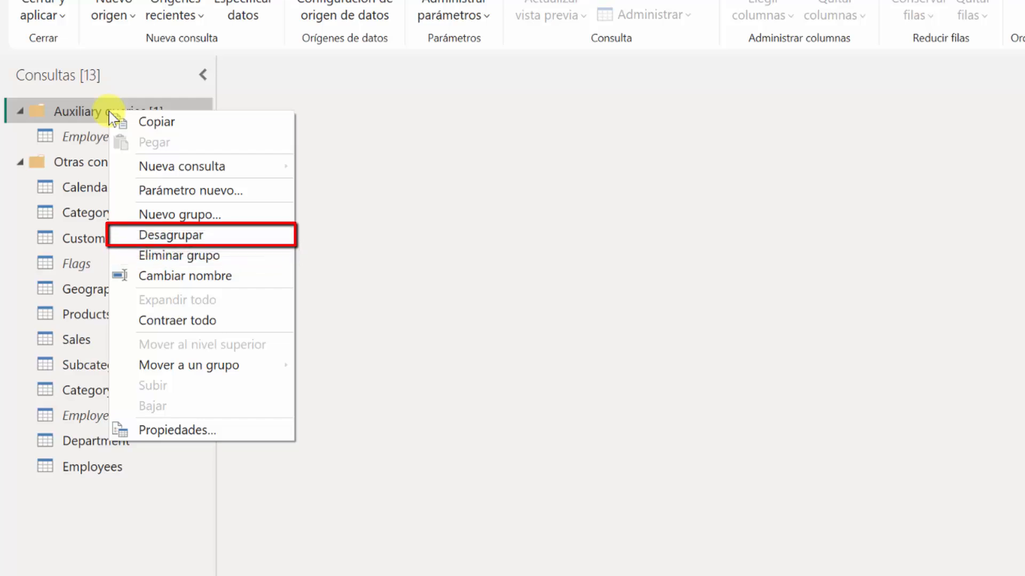
{"action": "key", "text": "Escape"}
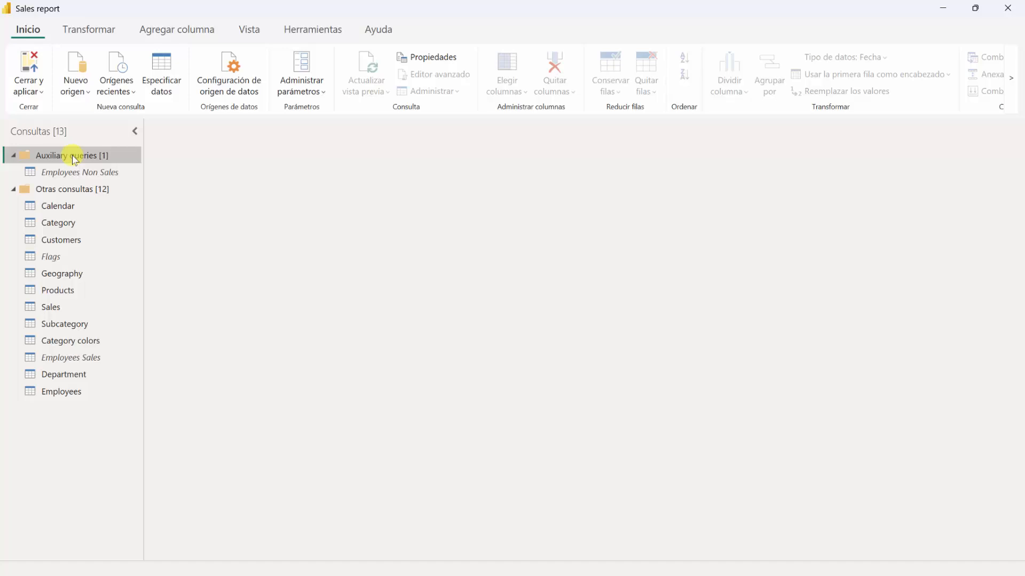
Move the Employees Sales and Flags queries into the Auxiliary queries group
{"action": "right_click", "coordinate": [90, 359]}
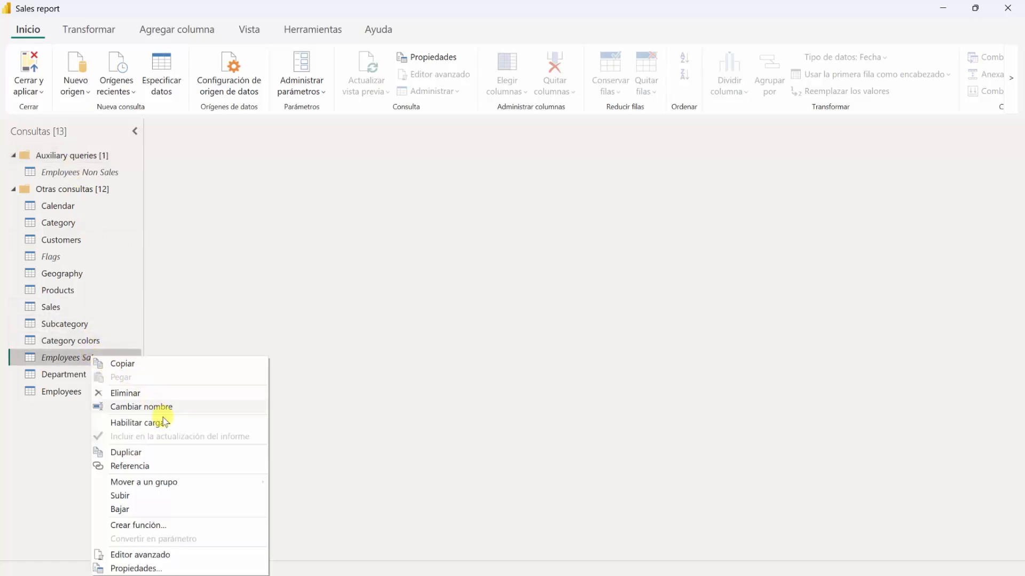
{"action": "mouse_move", "coordinate": [219, 486]}
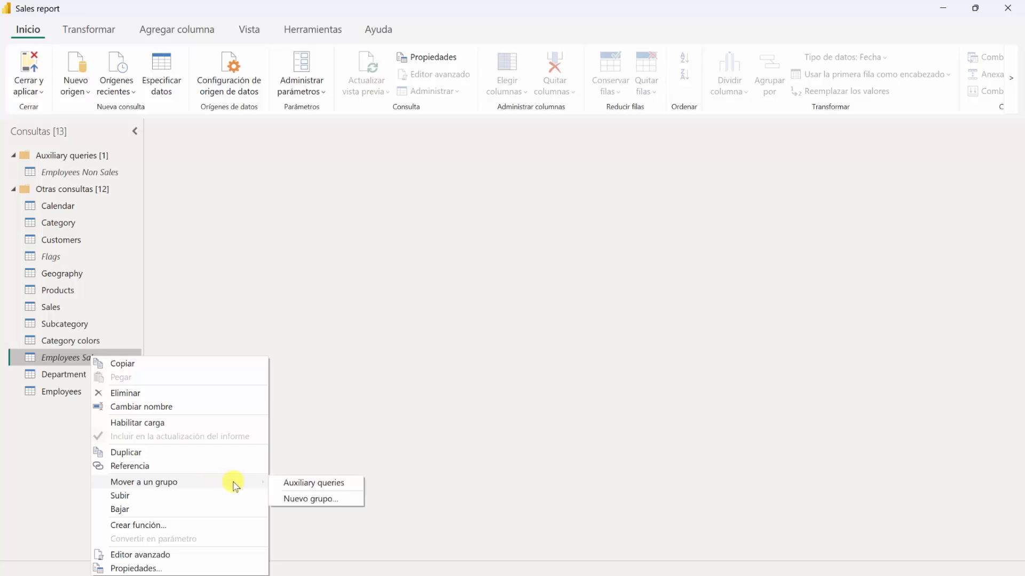
{"action": "left_click", "coordinate": [299, 483]}
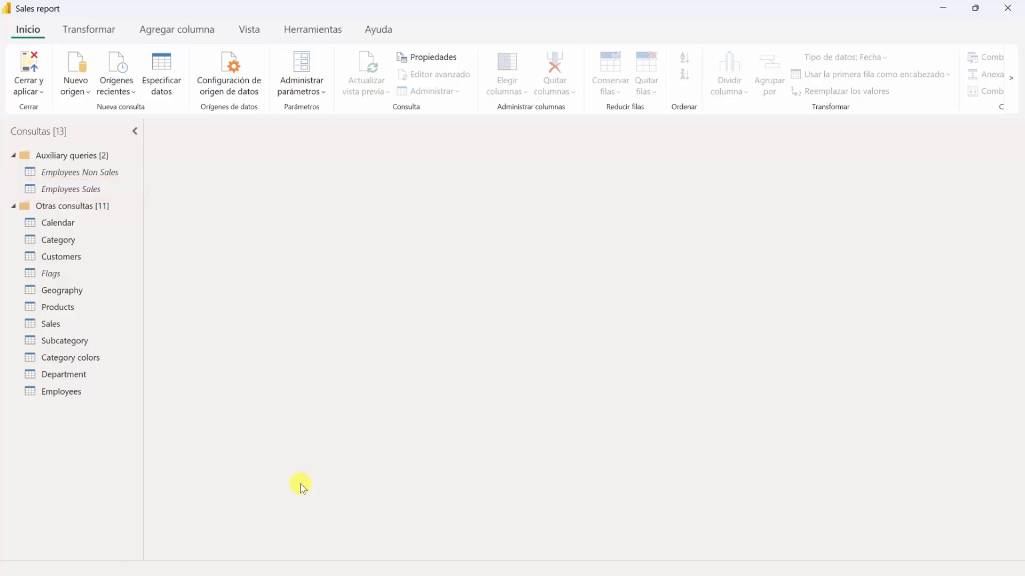
{"action": "left_click_drag", "start_coordinate": [51, 274], "coordinate": [84, 208]}
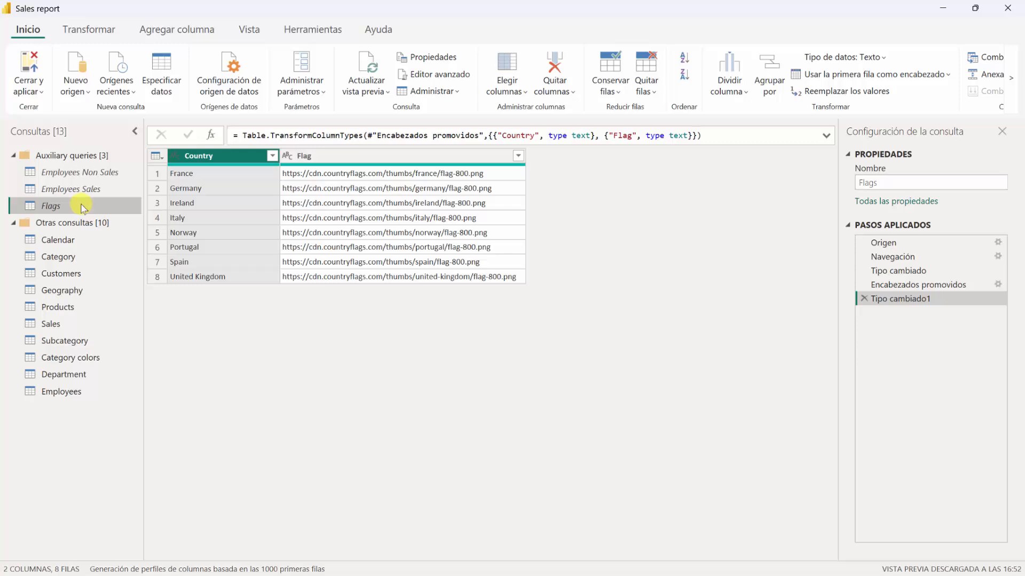
Move the Flags query up one place within the Auxiliary queries group, and back down again
{"action": "right_click", "coordinate": [84, 208]}
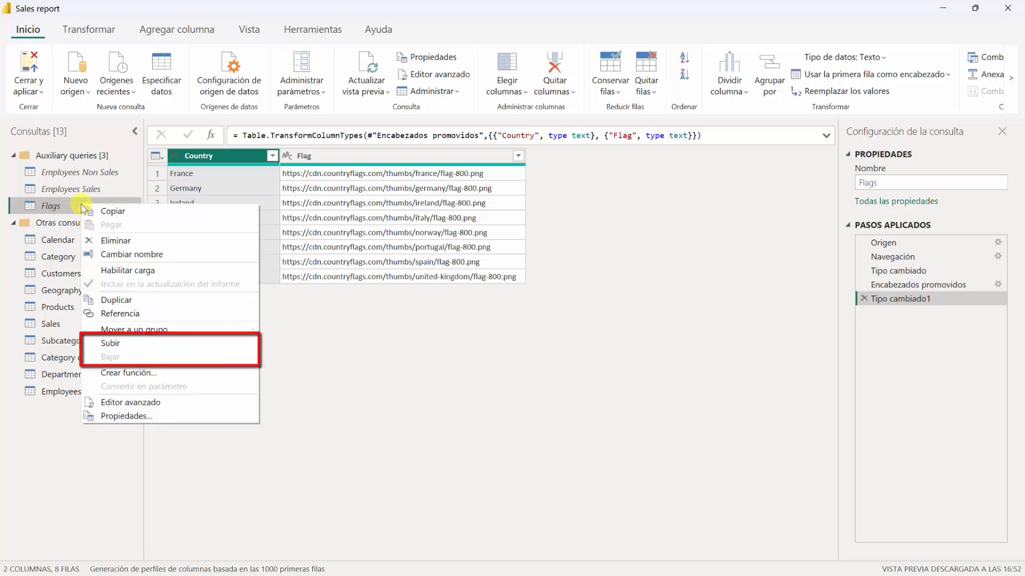
{"action": "left_click", "coordinate": [111, 343]}
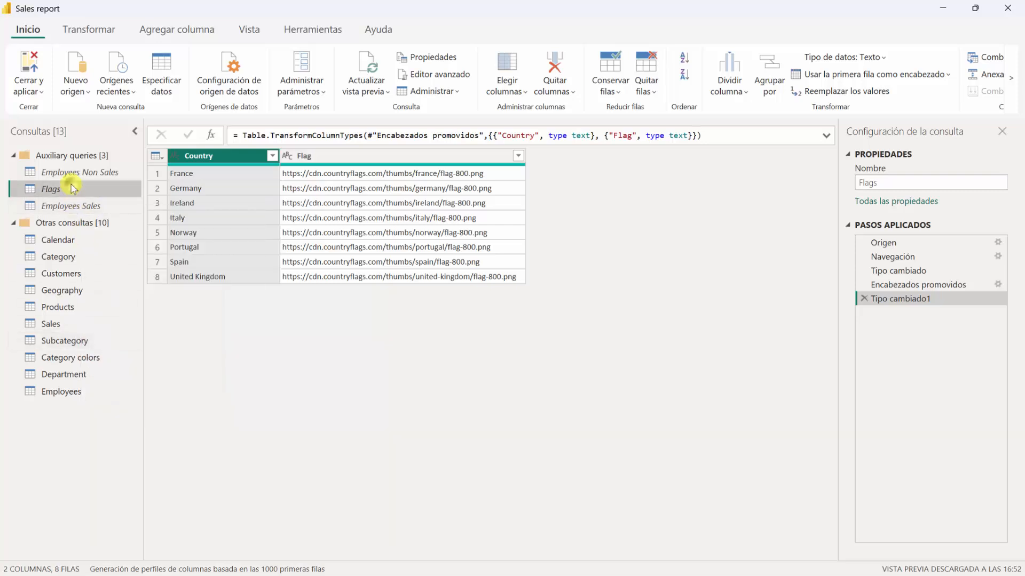
{"action": "right_click", "coordinate": [72, 185]}
{"action": "left_click", "coordinate": [108, 336]}
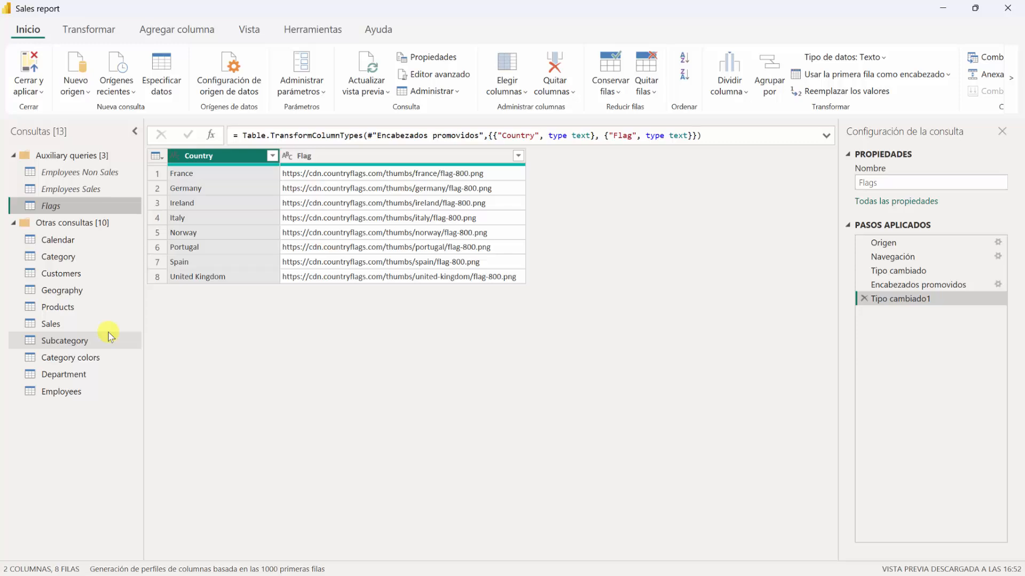
Duplicate the Geography query and reduce the copy to unique countries by removing all columns except Country and its duplicate values
{"action": "right_click", "coordinate": [84, 292]}
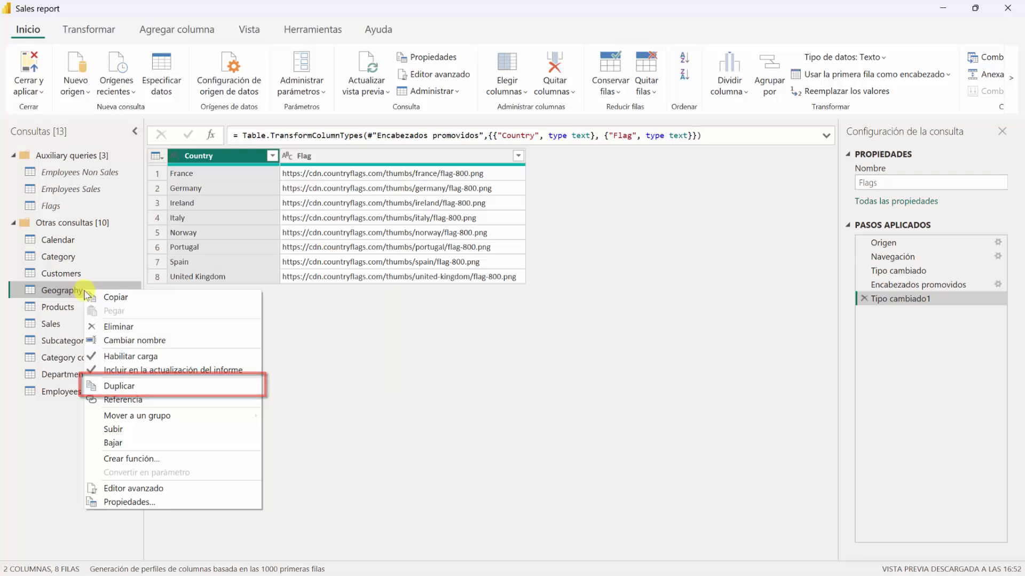
{"action": "left_click", "coordinate": [133, 387]}
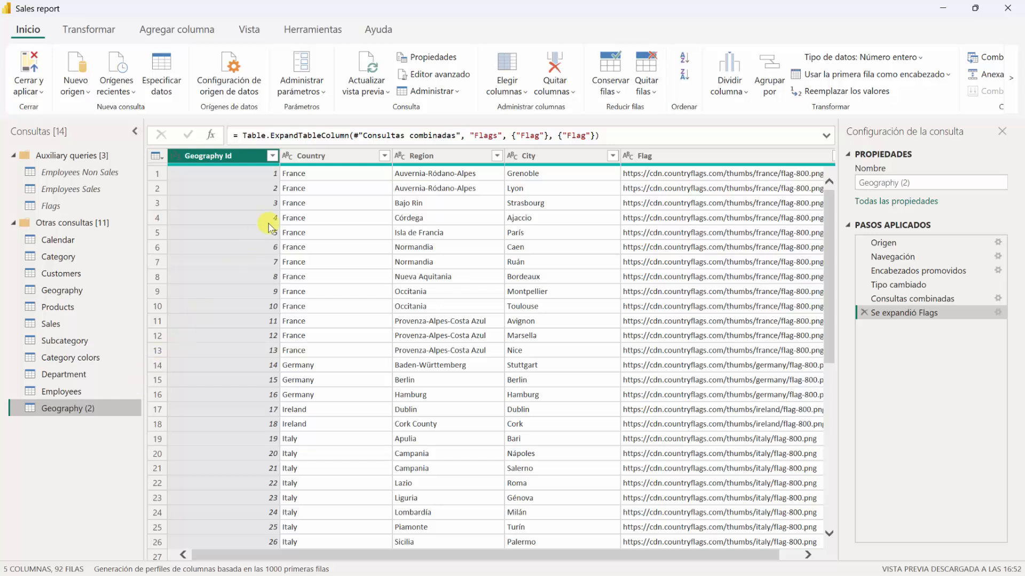
{"action": "right_click", "coordinate": [327, 158]}
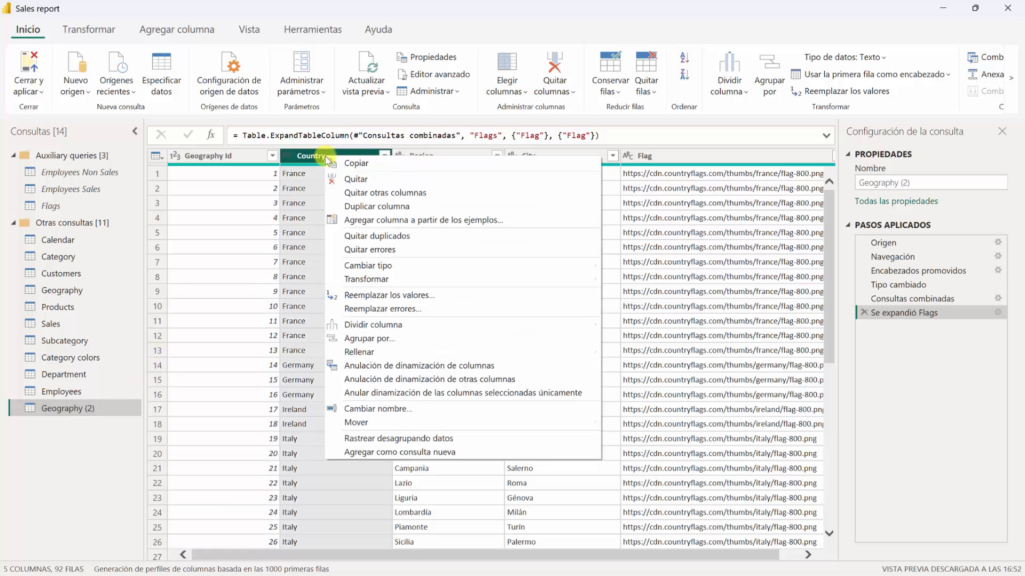
{"action": "left_click", "coordinate": [362, 191]}
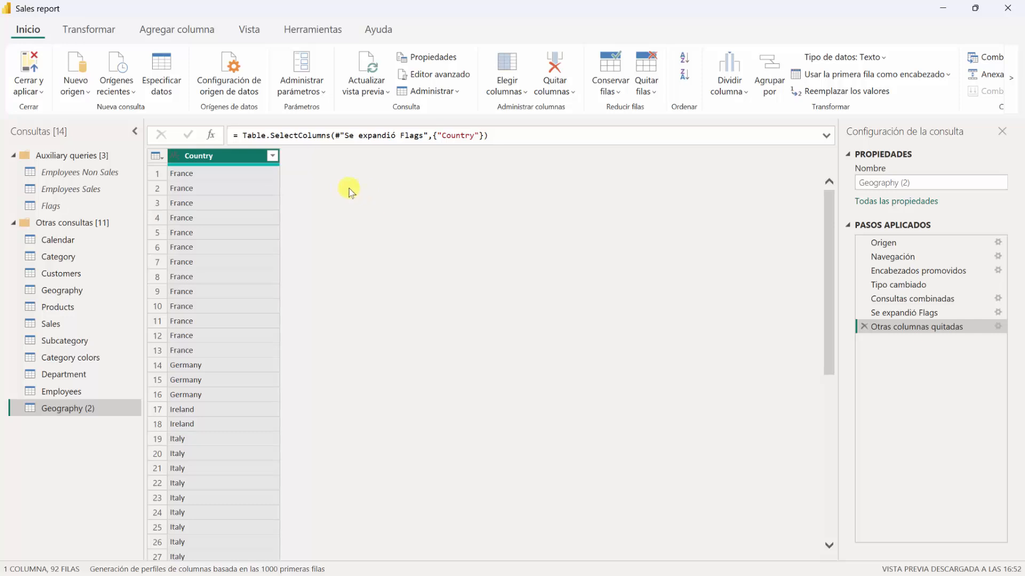
{"action": "right_click", "coordinate": [238, 161]}
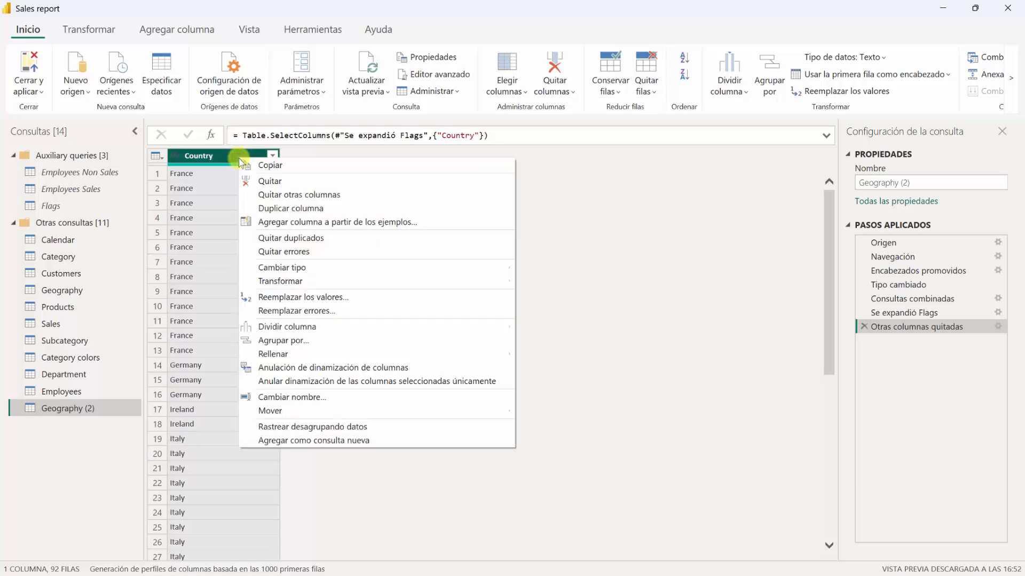
{"action": "left_click", "coordinate": [276, 239]}
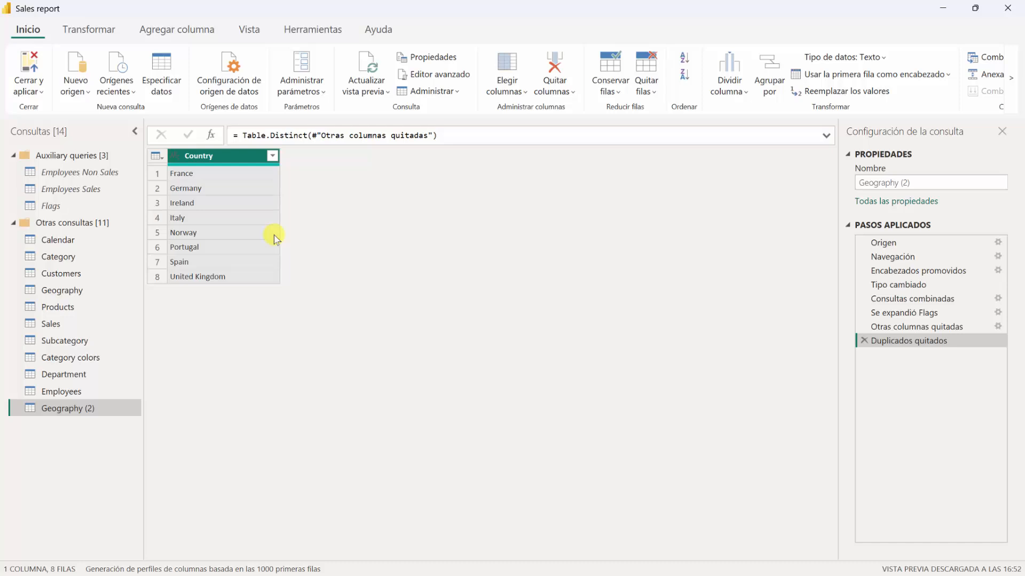
Check the original Geography query against its duplicate, and delete the duplicate Geography (2)
{"action": "left_click", "coordinate": [76, 288]}
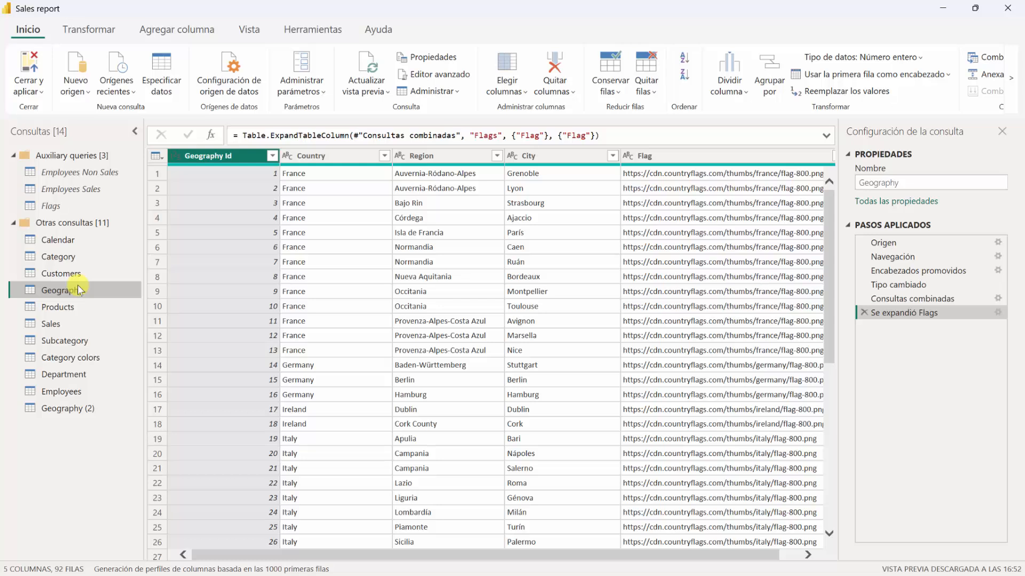
{"action": "right_click", "coordinate": [78, 409]}
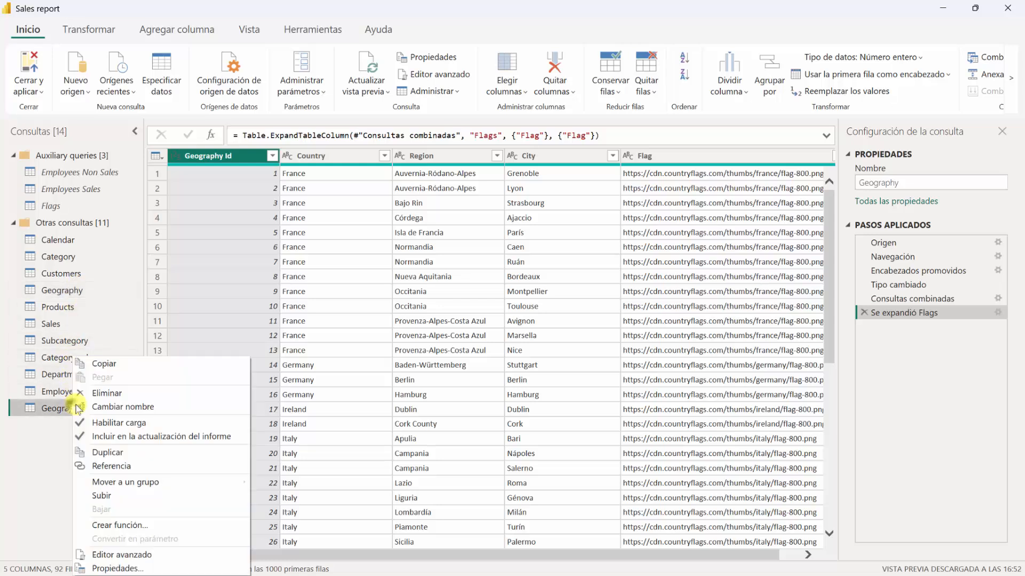
{"action": "left_click", "coordinate": [101, 393]}
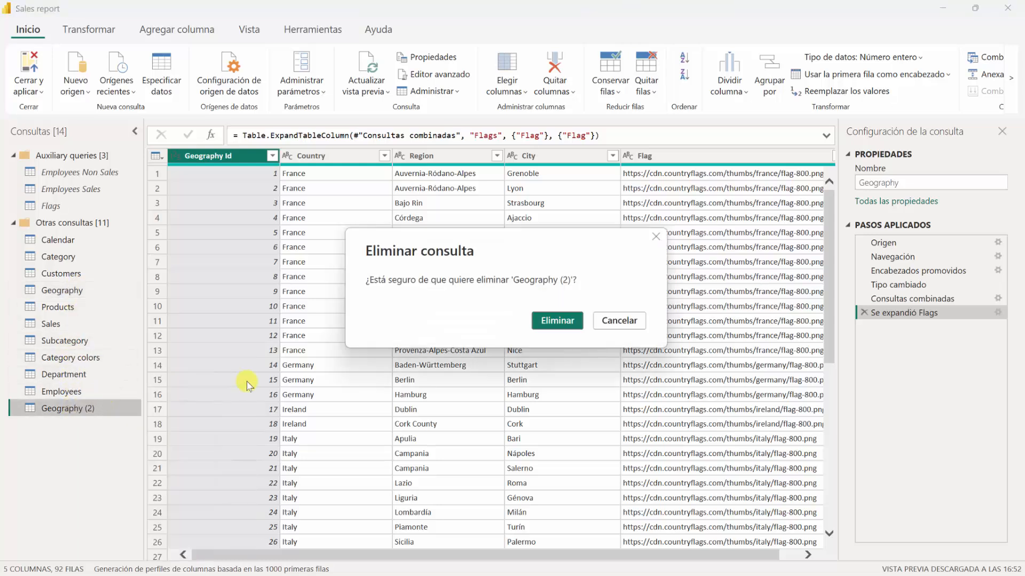
{"action": "left_click", "coordinate": [555, 320]}
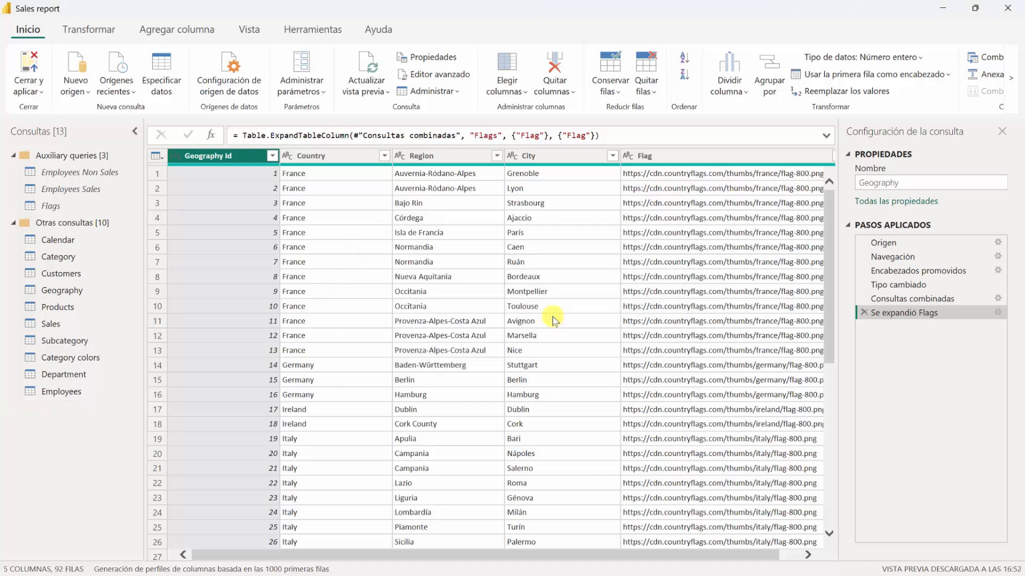
Create a reference query from Geography and convert the Country column of the original Geography query to uppercase
{"action": "right_click", "coordinate": [69, 291]}
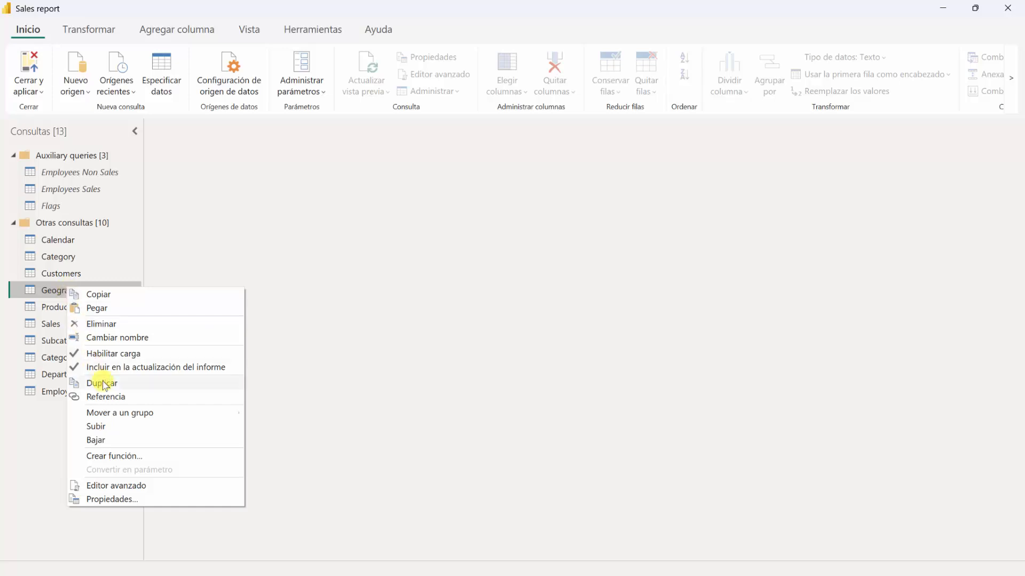
{"action": "left_click", "coordinate": [113, 396]}
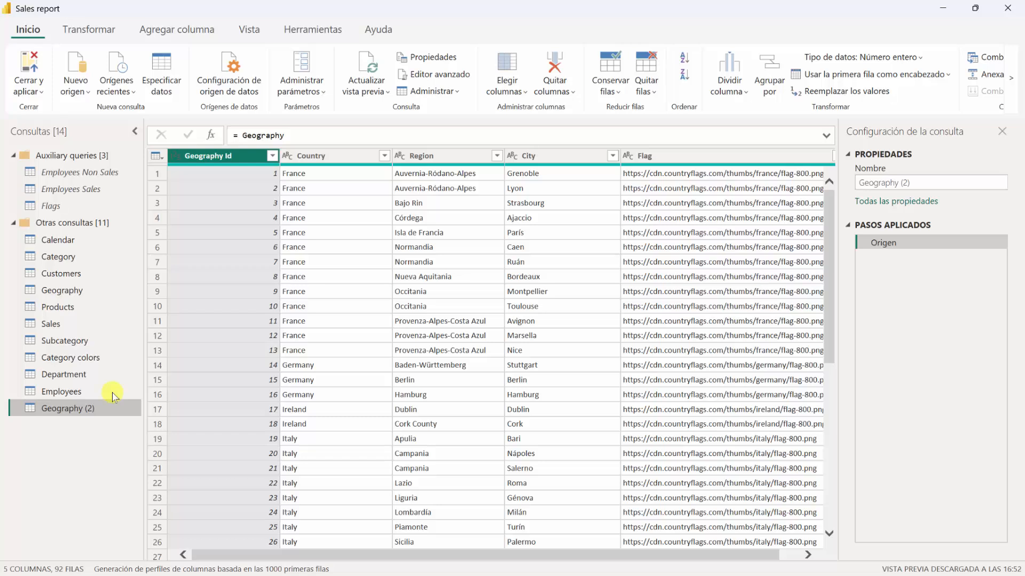
{"action": "left_click", "coordinate": [75, 293]}
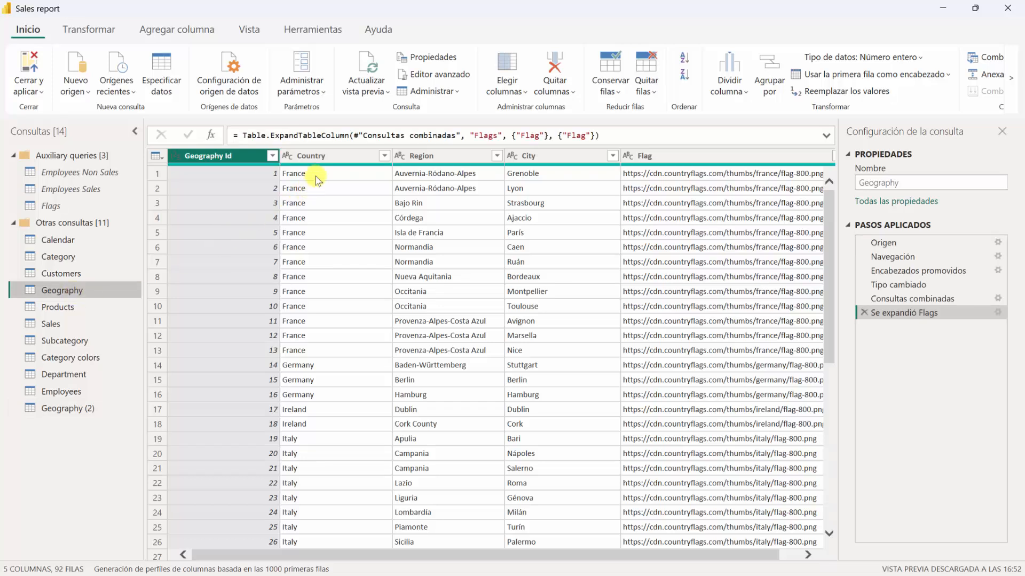
{"action": "left_click", "coordinate": [329, 157]}
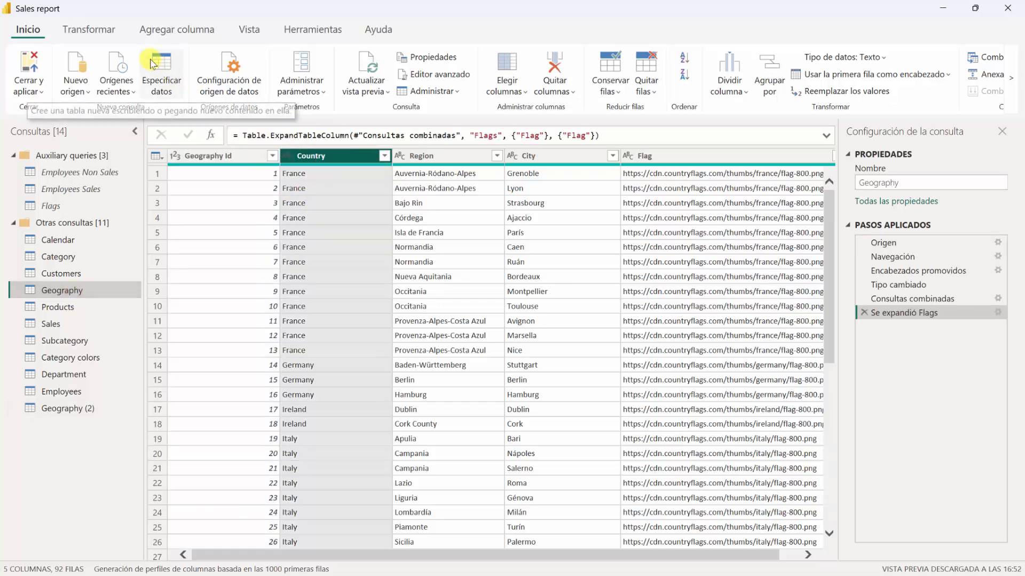
{"action": "left_click", "coordinate": [102, 31]}
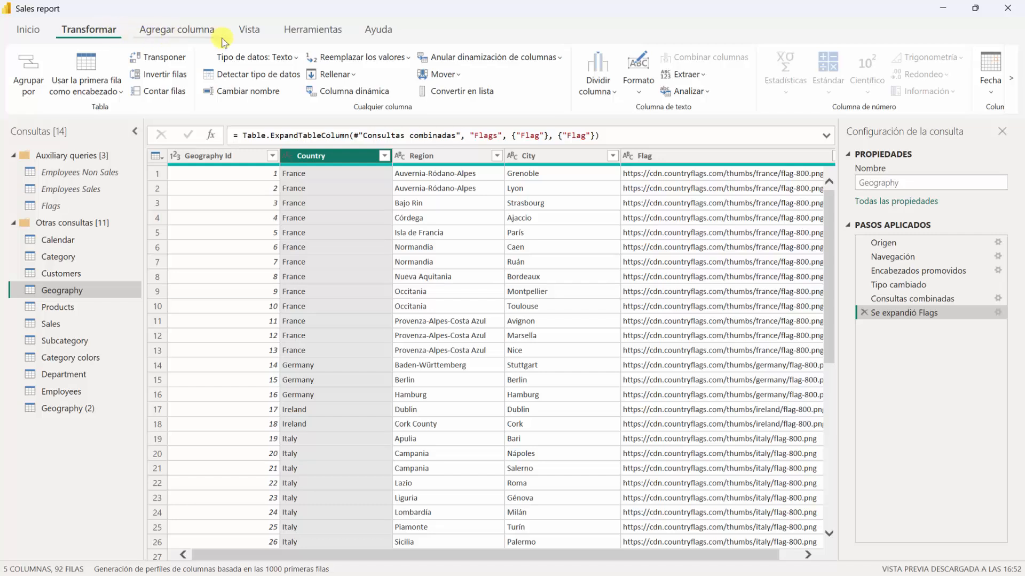
{"action": "left_click", "coordinate": [632, 90]}
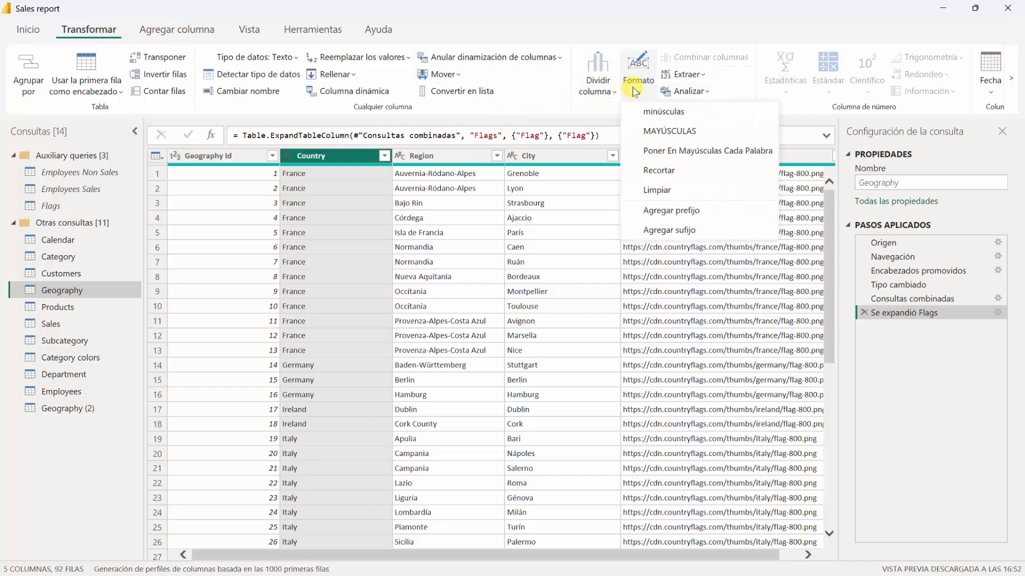
{"action": "left_click", "coordinate": [651, 134]}
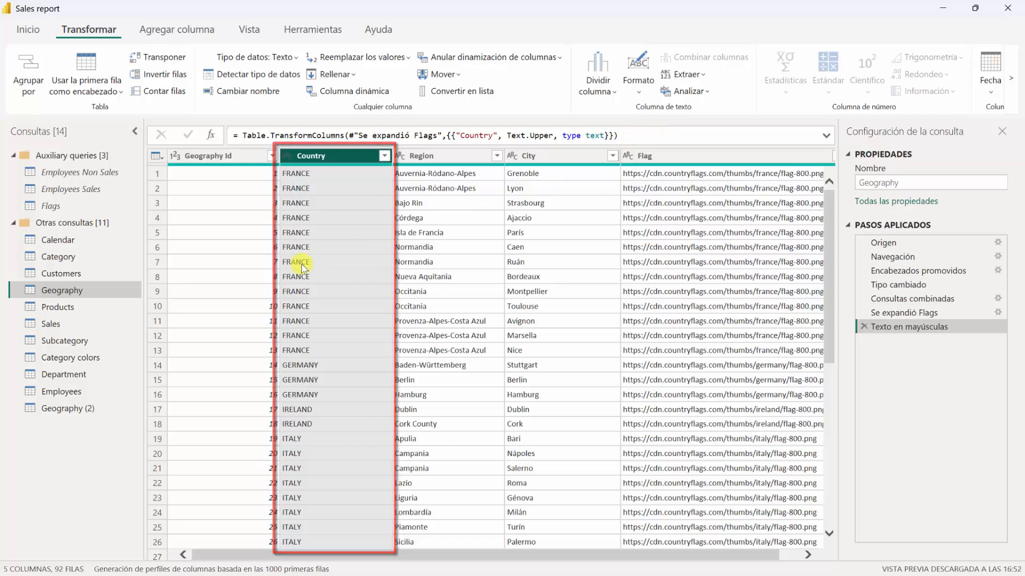
Check the Country column in the referenced query Geography (2) and remove its City column
{"action": "left_click", "coordinate": [67, 407]}
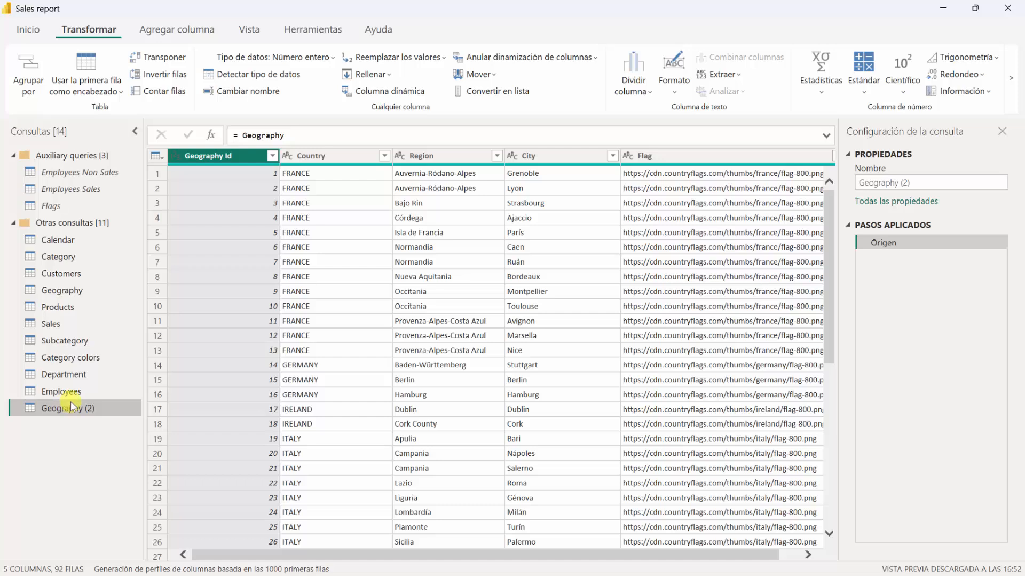
{"action": "right_click", "coordinate": [550, 158]}
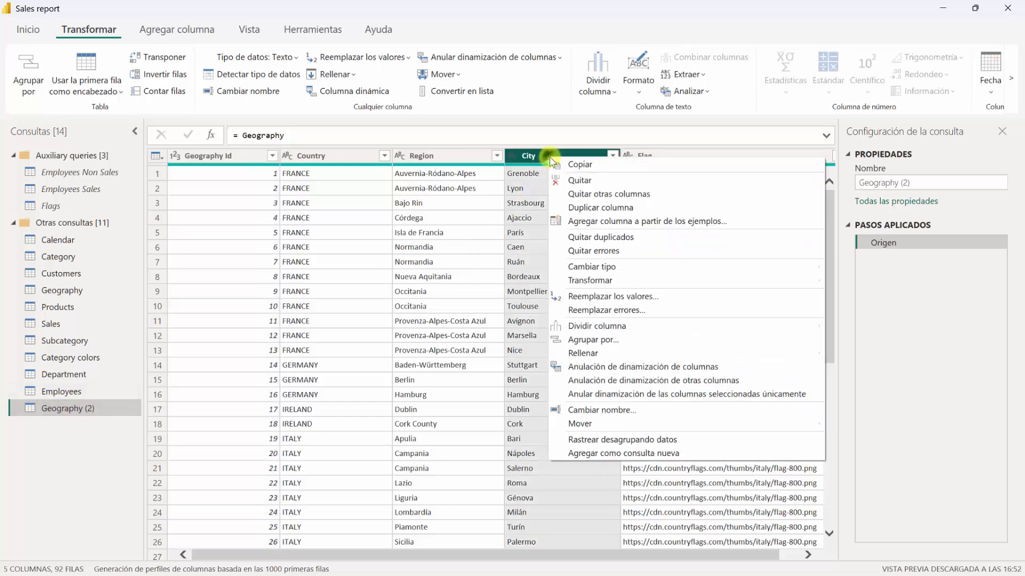
{"action": "left_click", "coordinate": [570, 178]}
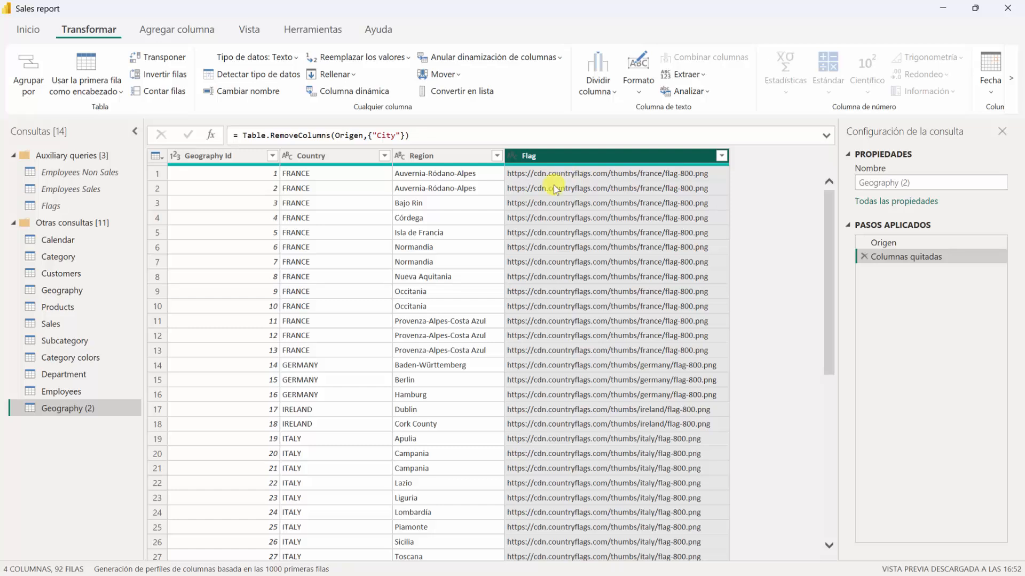
Remove the uppercase text step from the original Geography query and delete the referenced query Geography (2)
{"action": "left_click", "coordinate": [94, 292]}
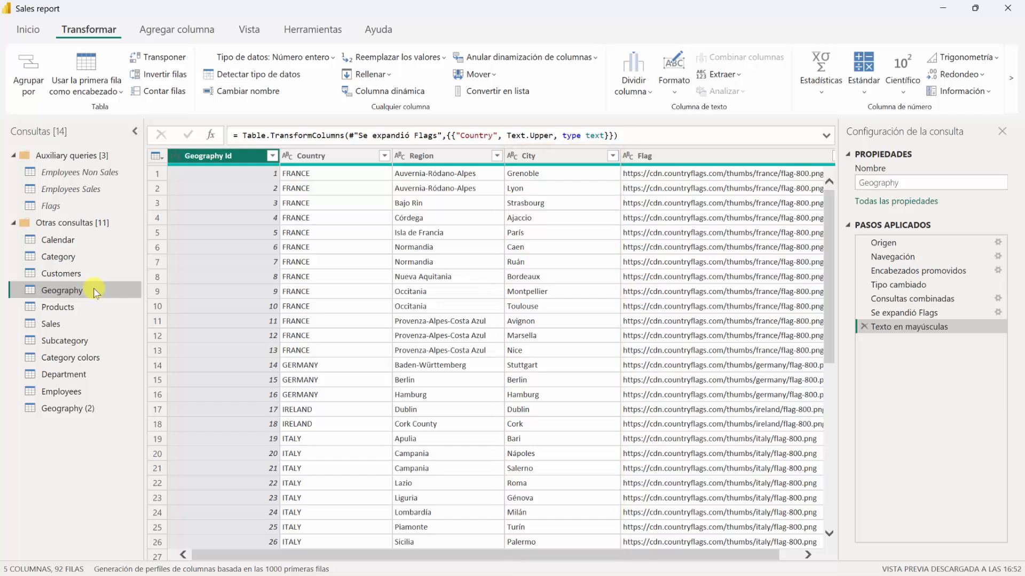
{"action": "left_click", "coordinate": [863, 327]}
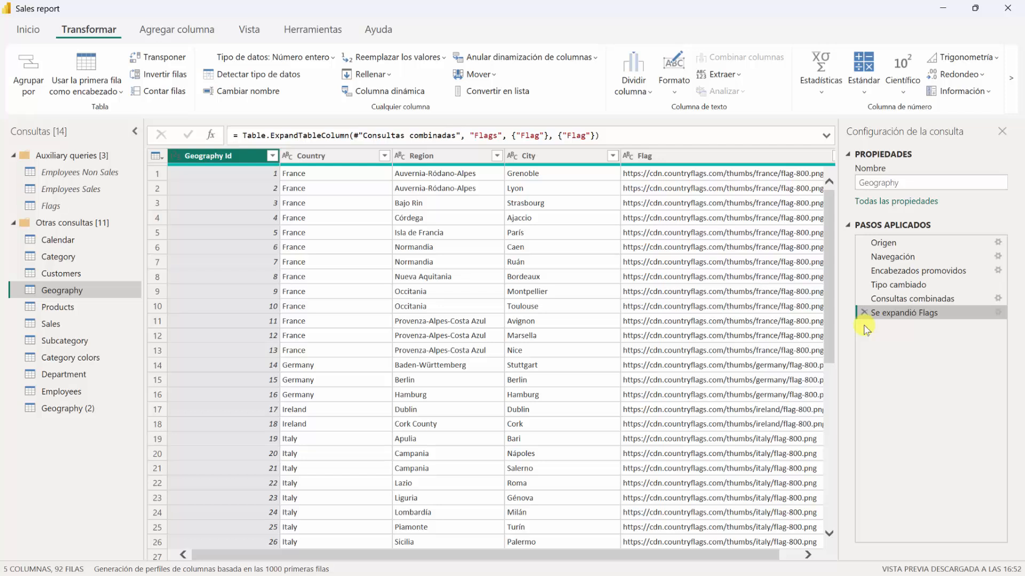
{"action": "right_click", "coordinate": [47, 408]}
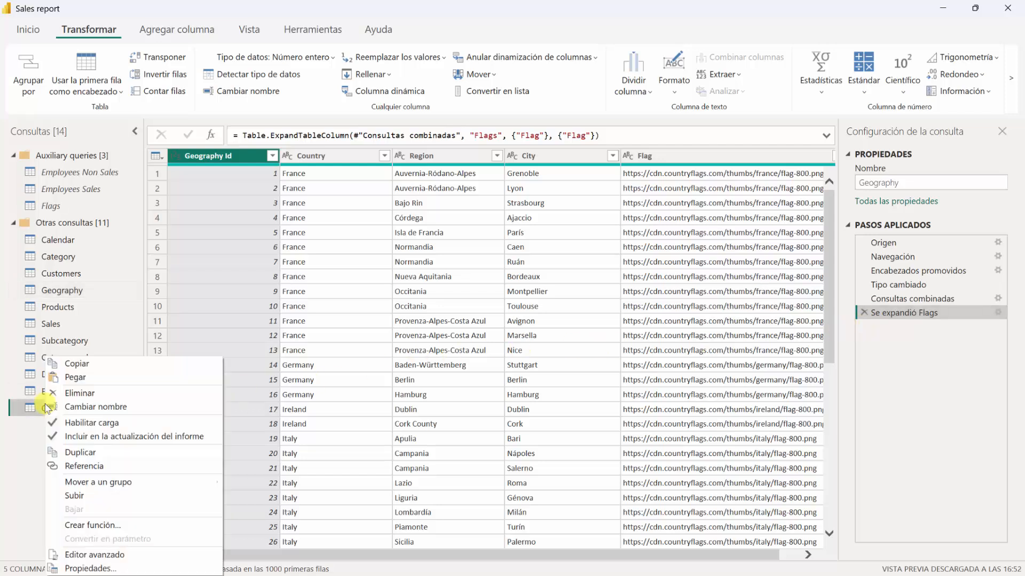
{"action": "left_click", "coordinate": [75, 392]}
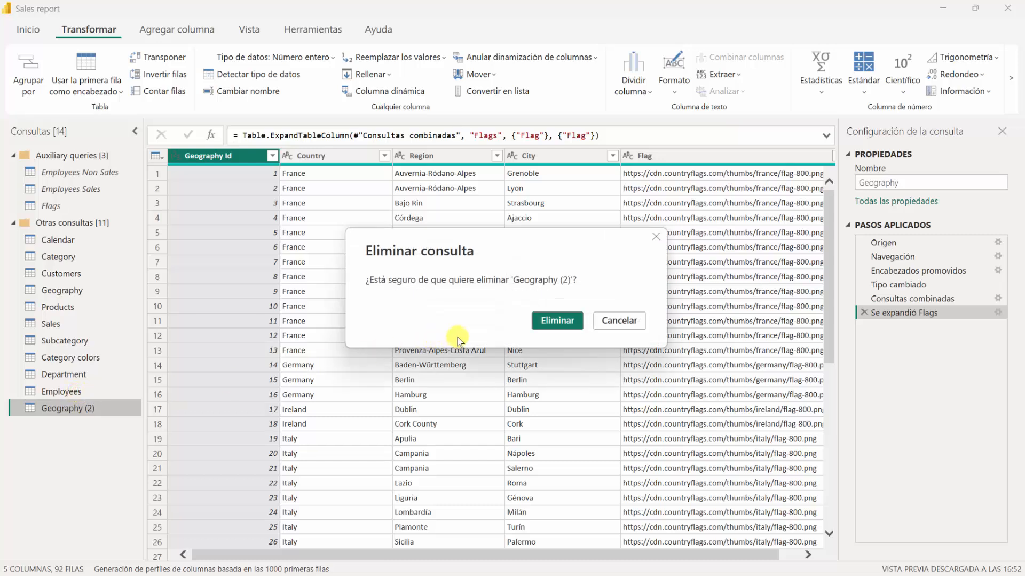
{"action": "left_click", "coordinate": [555, 320]}
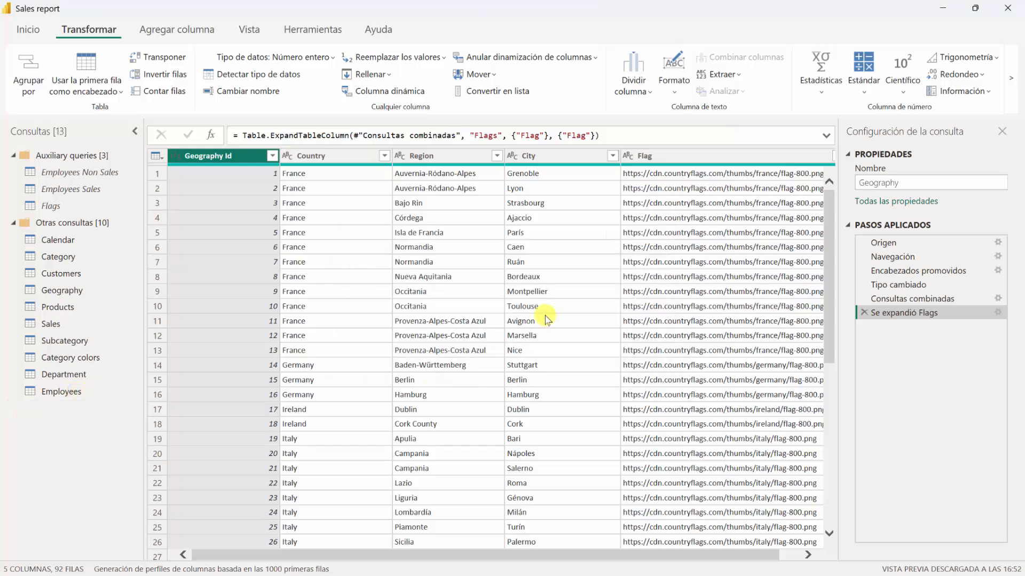
Try to delete the Flags query from the Auxiliary queries group while Geography still references it
{"action": "right_click", "coordinate": [72, 209]}
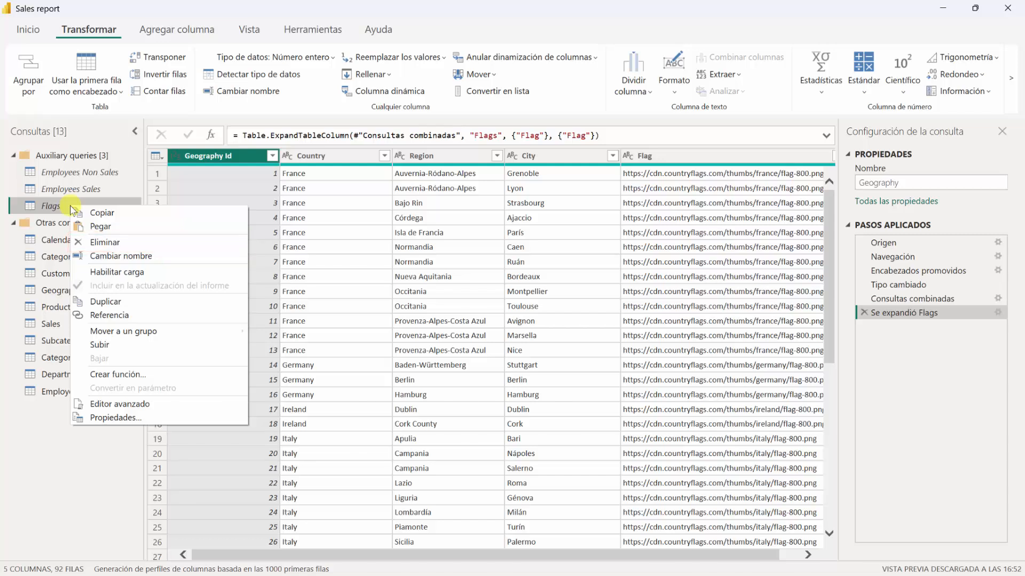
{"action": "left_click", "coordinate": [51, 291]}
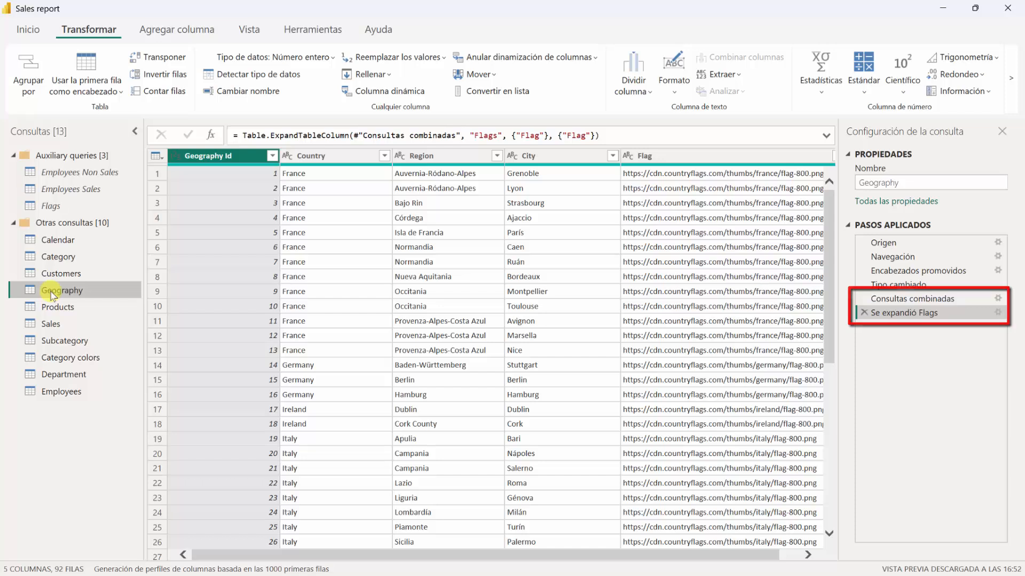
{"action": "right_click", "coordinate": [52, 206]}
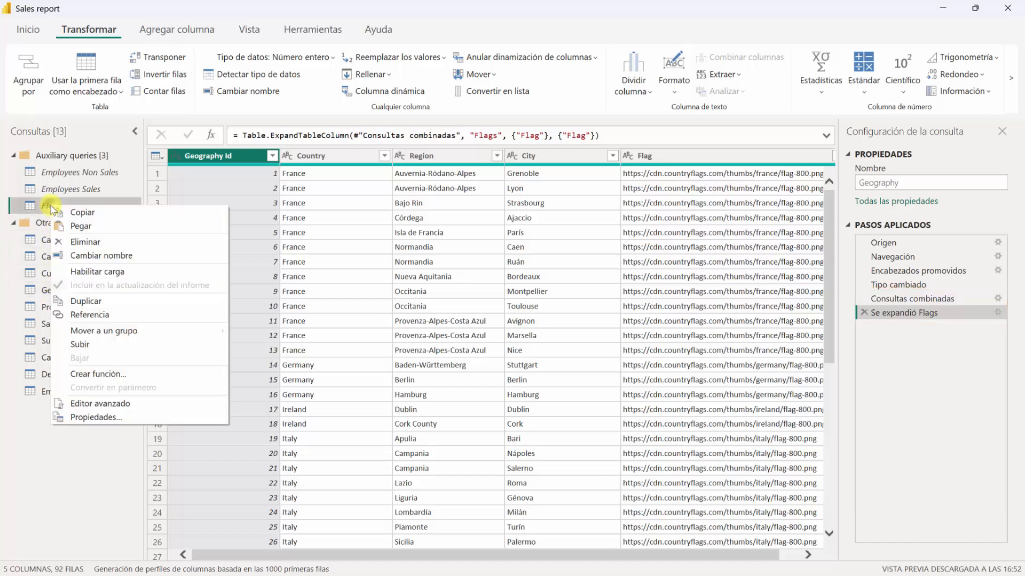
{"action": "left_click", "coordinate": [79, 241]}
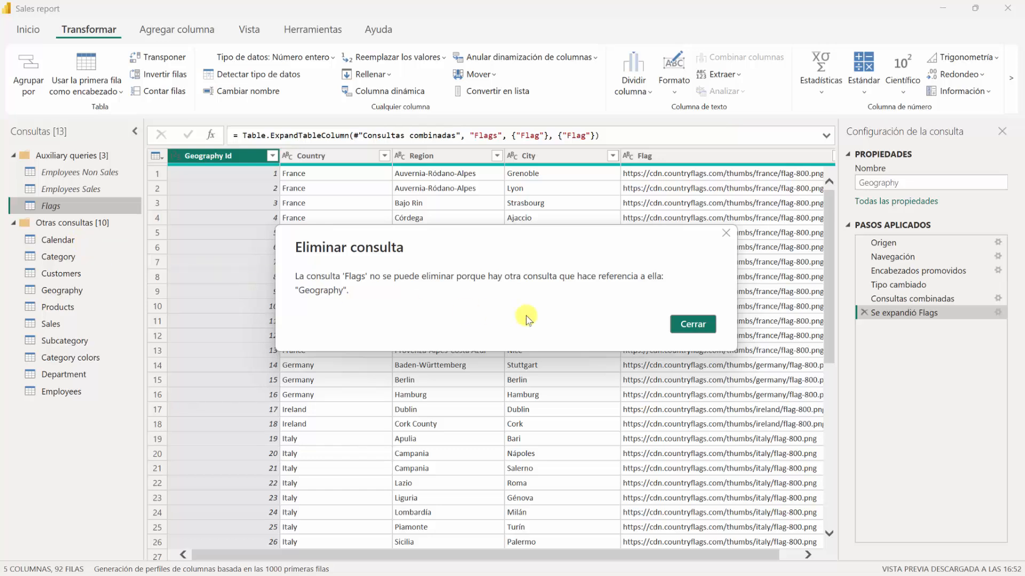
{"action": "left_click", "coordinate": [692, 325]}
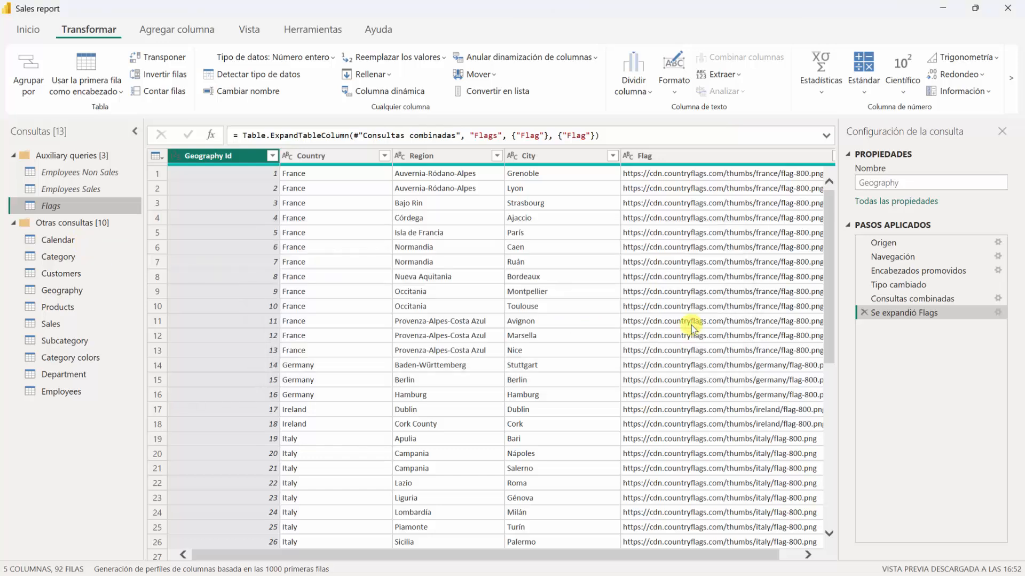
Open the Geography query's name for editing in the query list and in the query settings, without renaming it
{"action": "right_click", "coordinate": [63, 295]}
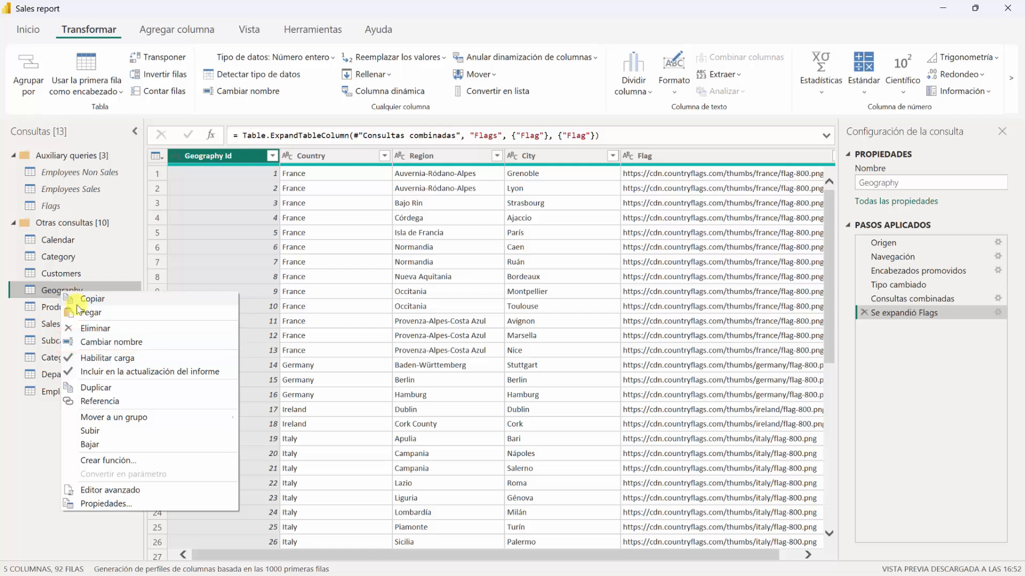
{"action": "left_click", "coordinate": [115, 342]}
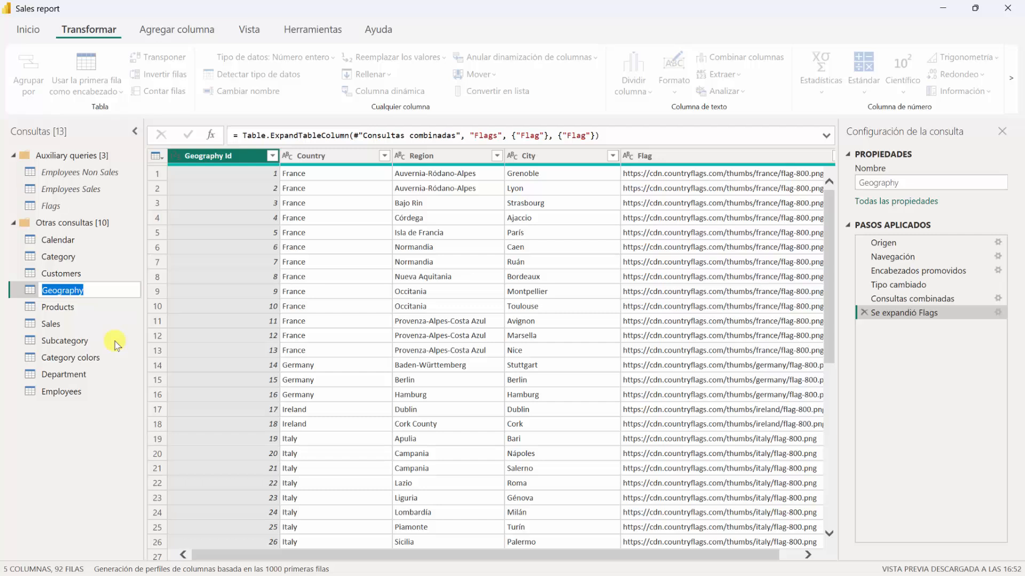
{"action": "key", "text": "Return"}
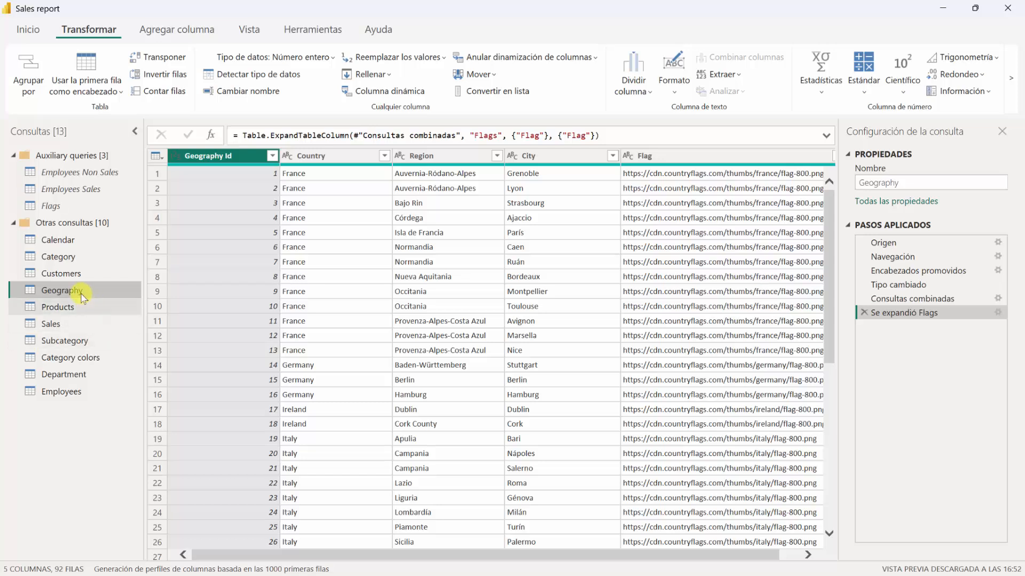
{"action": "double_click", "coordinate": [79, 290]}
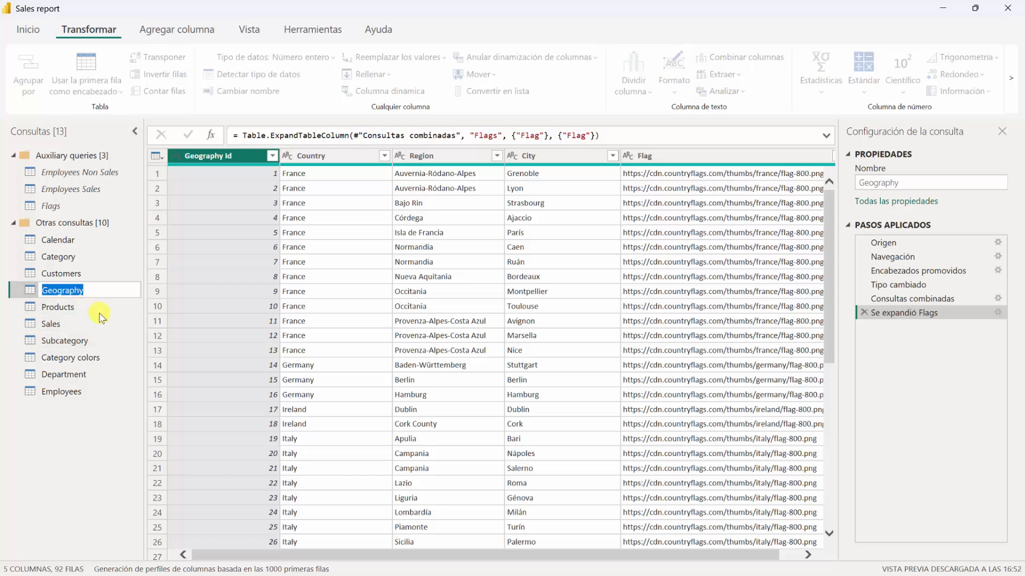
{"action": "key", "text": "Return"}
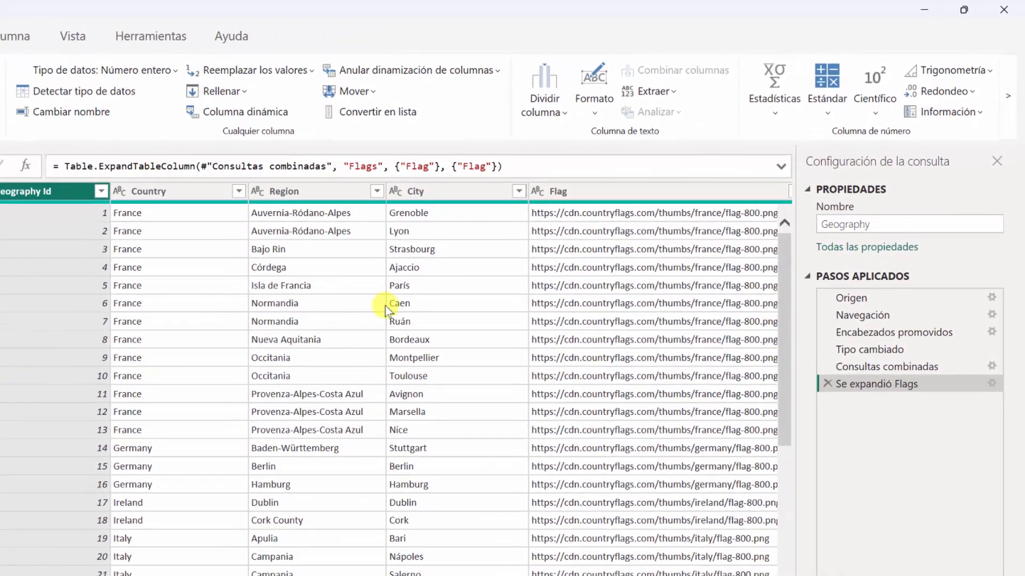
{"action": "left_click", "coordinate": [850, 224]}
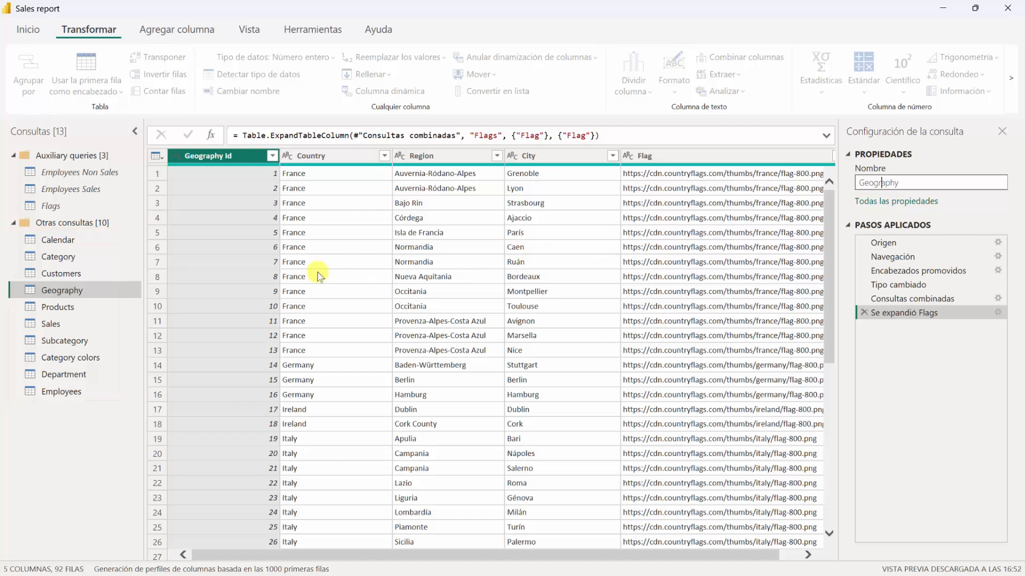
{"action": "left_click", "coordinate": [83, 291]}
View the M code of the Geography query in the Advanced Editor and close it without changes
{"action": "right_click", "coordinate": [75, 293]}
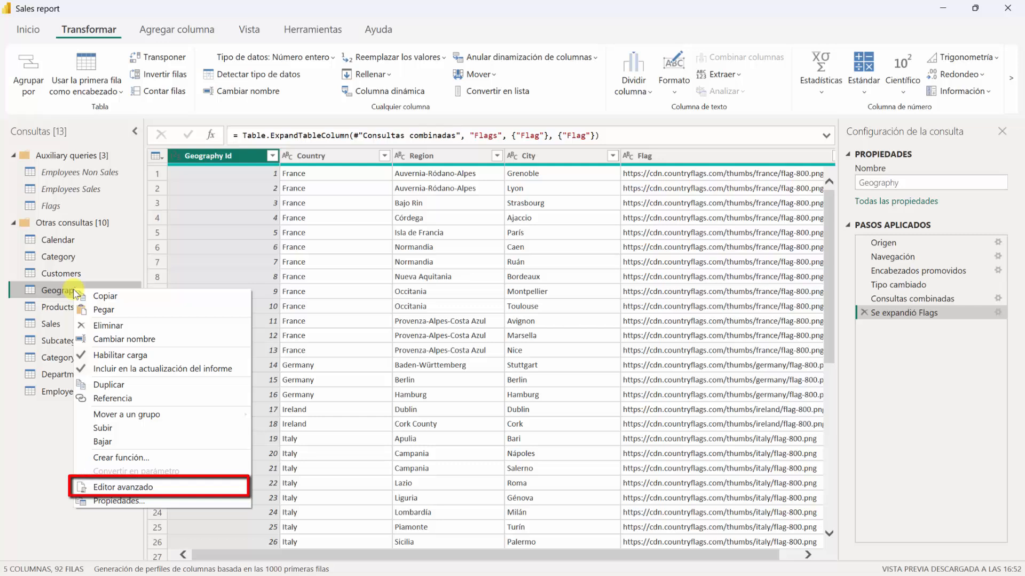
{"action": "left_click", "coordinate": [139, 486]}
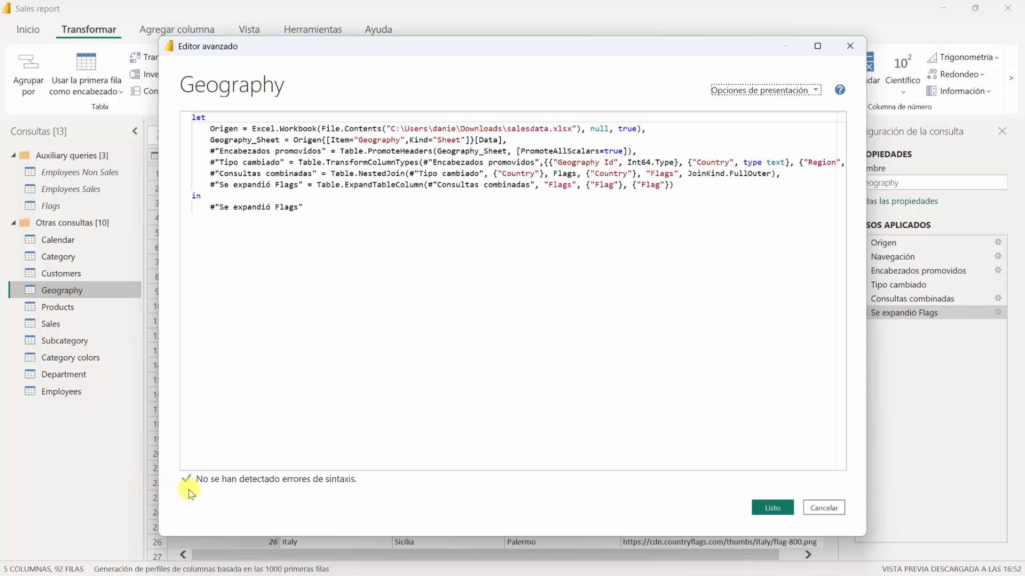
{"action": "left_click", "coordinate": [823, 508]}
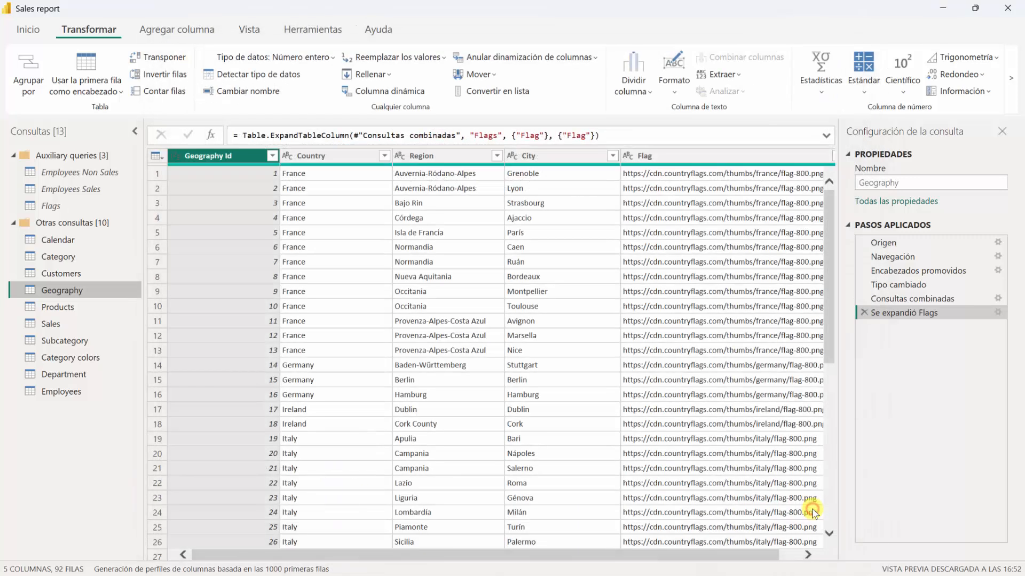
Review the Geography query's properties, including report load and refresh options, and close them without changes
{"action": "right_click", "coordinate": [75, 292]}
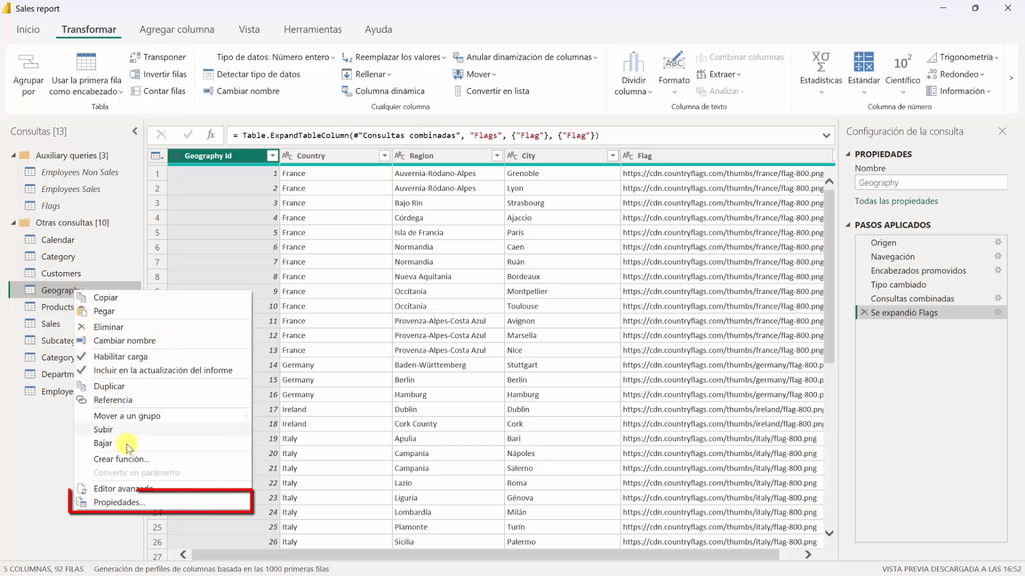
{"action": "left_click", "coordinate": [137, 501]}
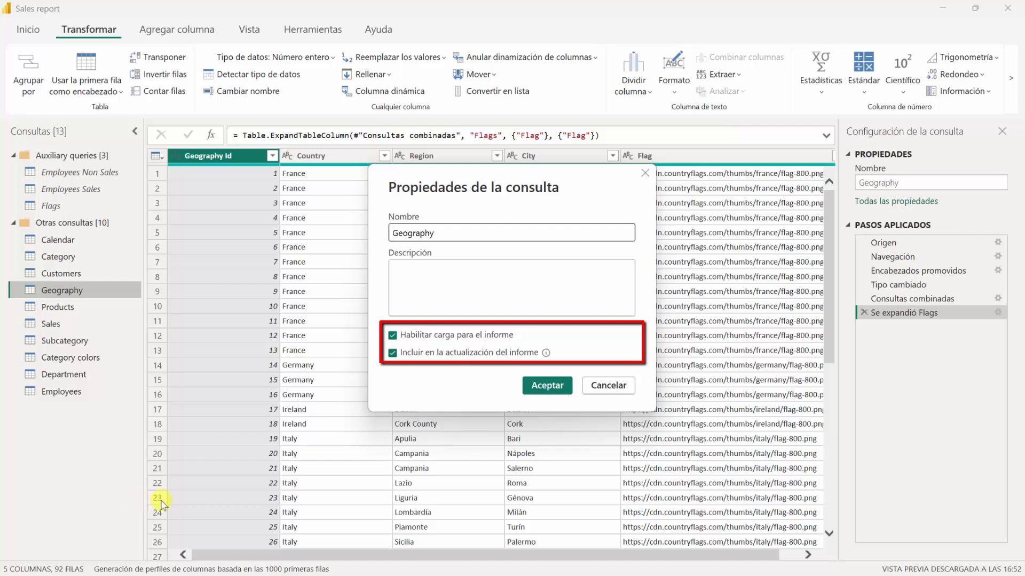
{"action": "left_click", "coordinate": [602, 385]}
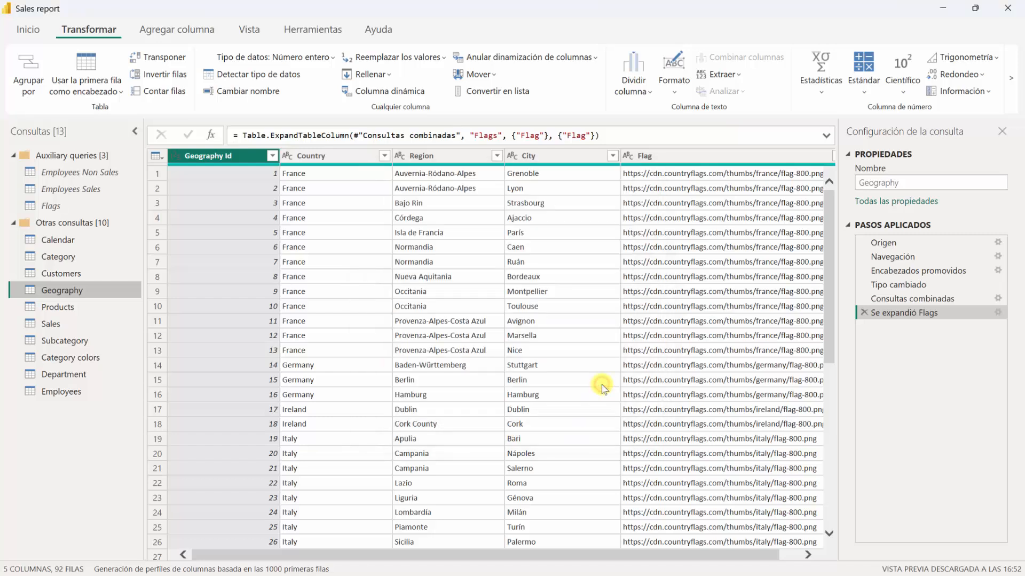
Display the commands available for the Geography query to examine the option for creating a function
{"action": "right_click", "coordinate": [82, 290]}
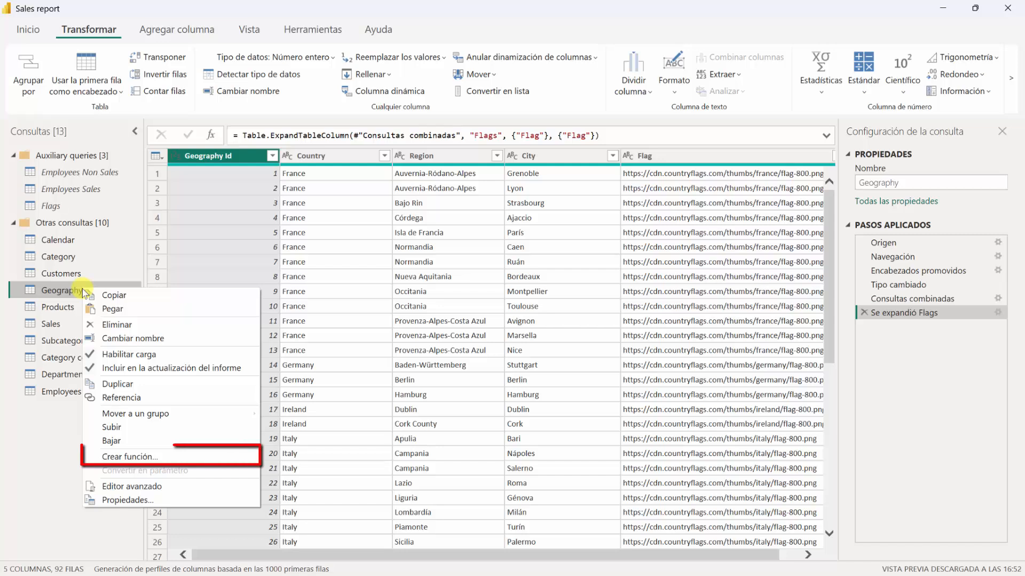